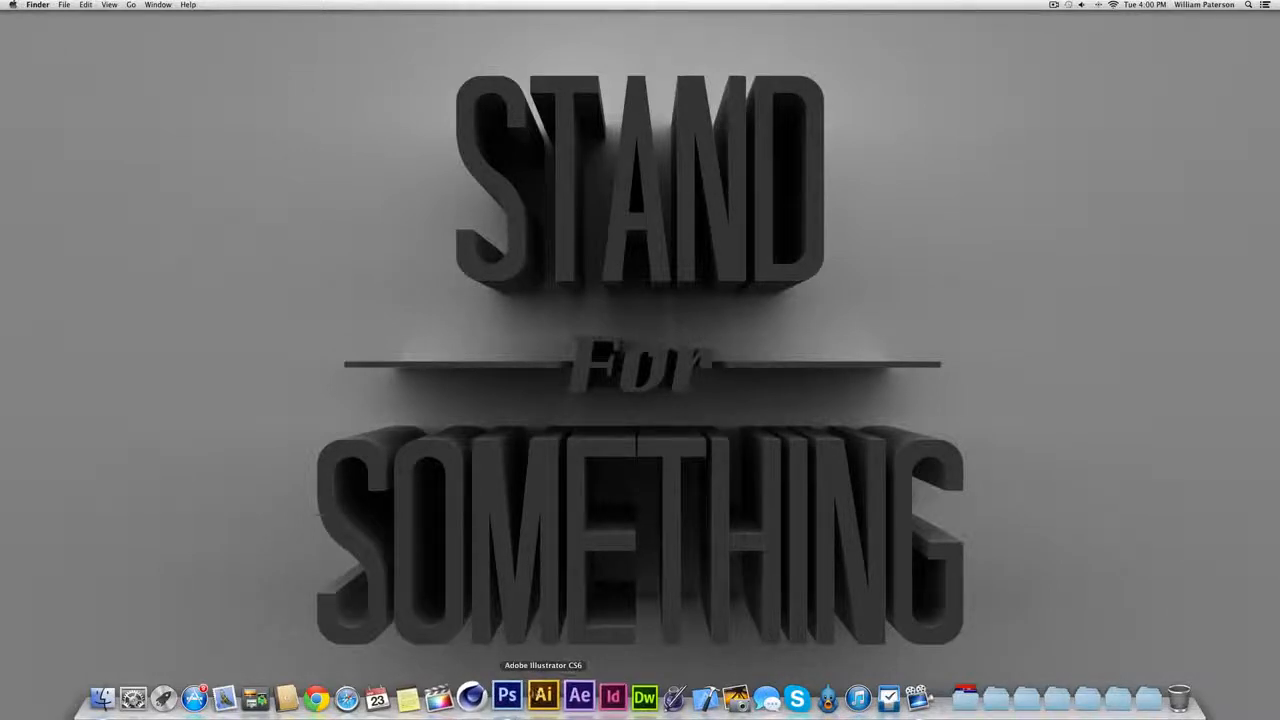
Switch to Photoshop and create a new 1280 × 720 pixel RGB document at 72 pixels/inch with a white background.
{"action": "left_click", "coordinate": [507, 694]}
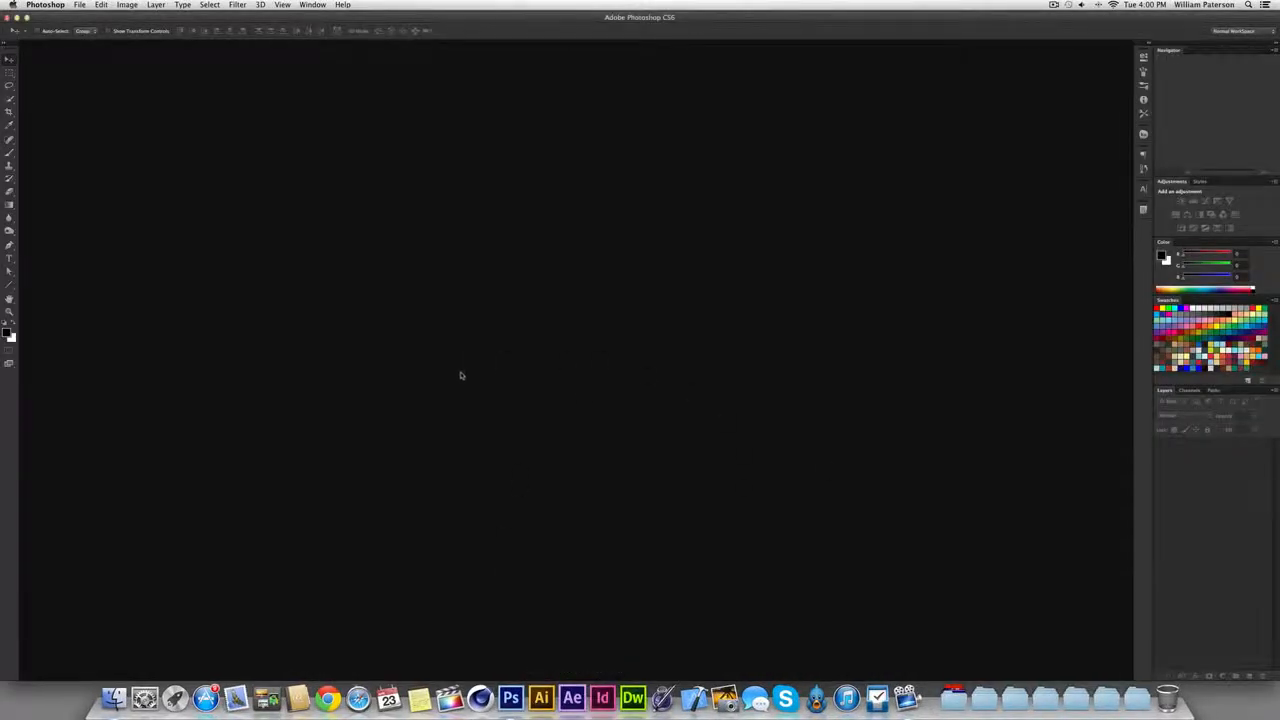
{"action": "key", "text": "super+n"}
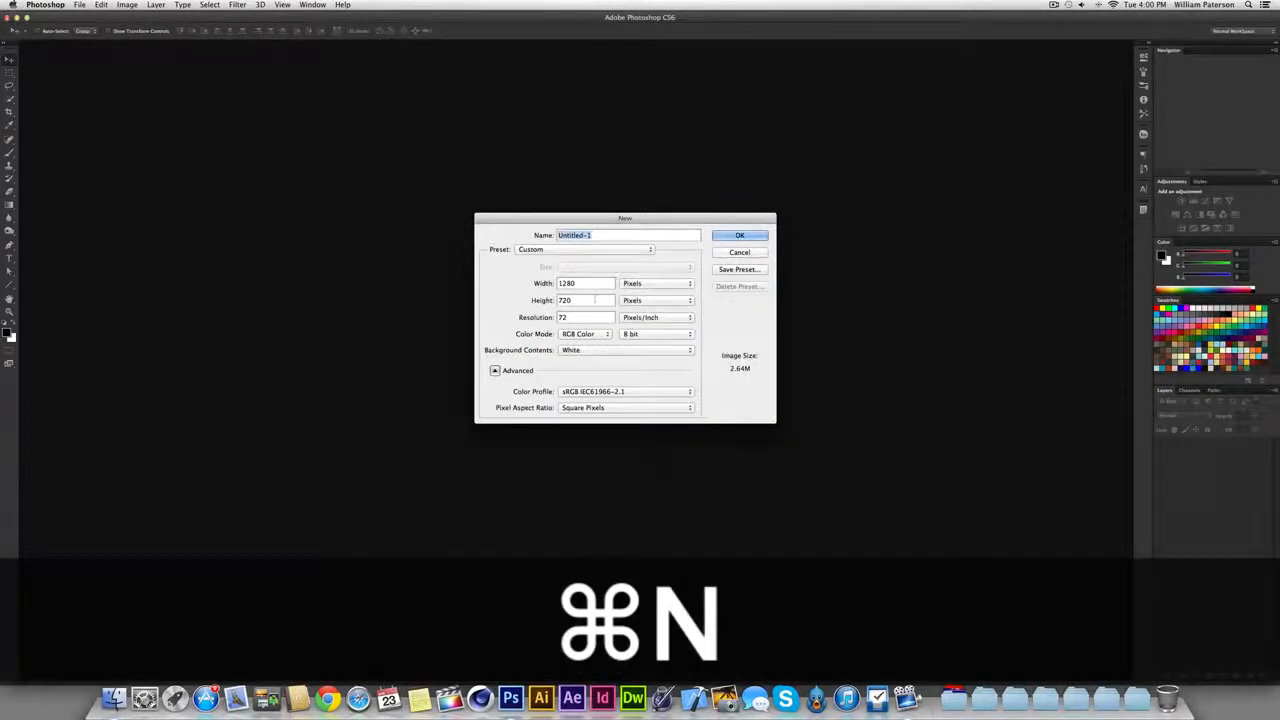
{"action": "key", "text": "Tab"}
{"action": "key", "text": "Tab"}
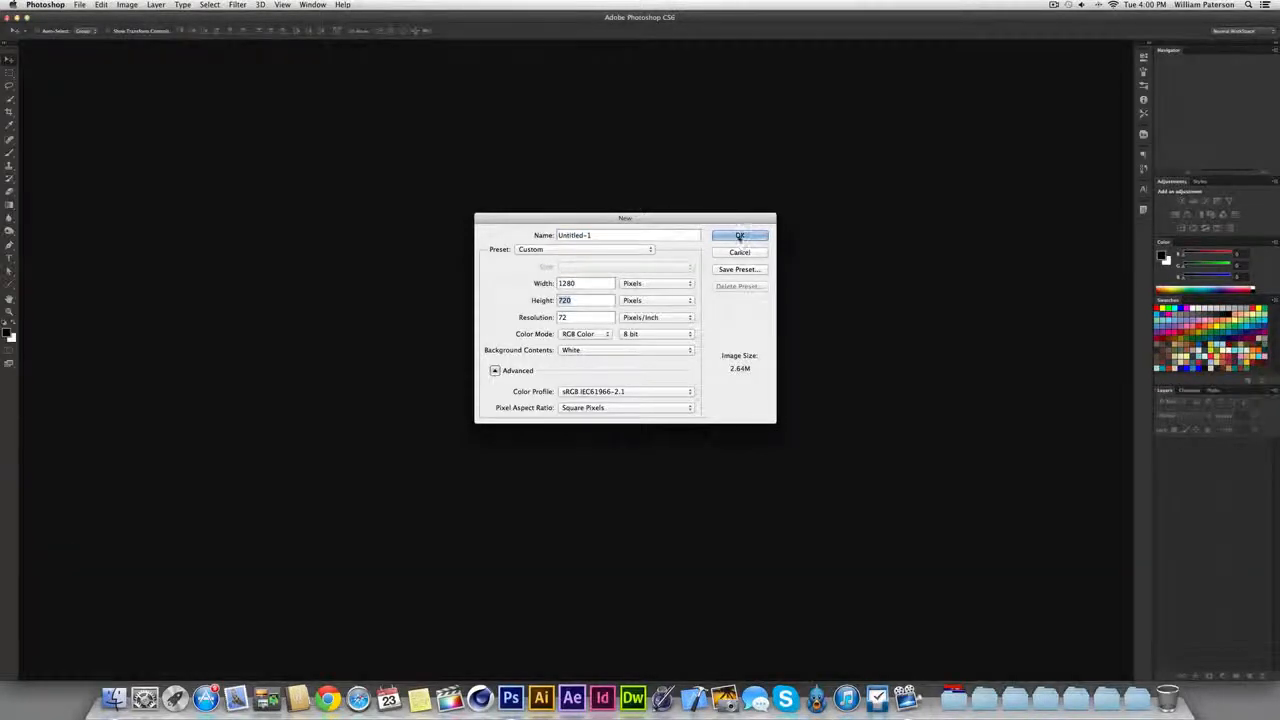
{"action": "left_click", "coordinate": [739, 236]}
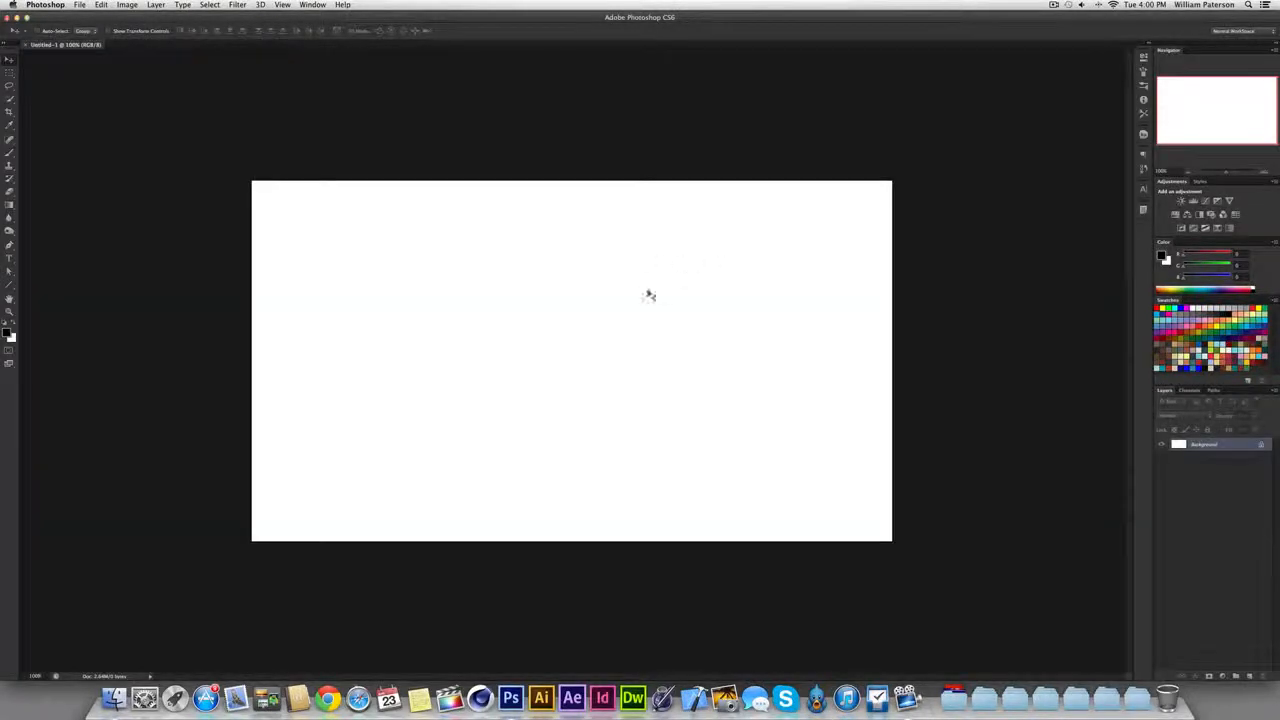
Unlock the background layer and rename it BG.
{"action": "double_click", "coordinate": [1195, 446], "text": "alt"}
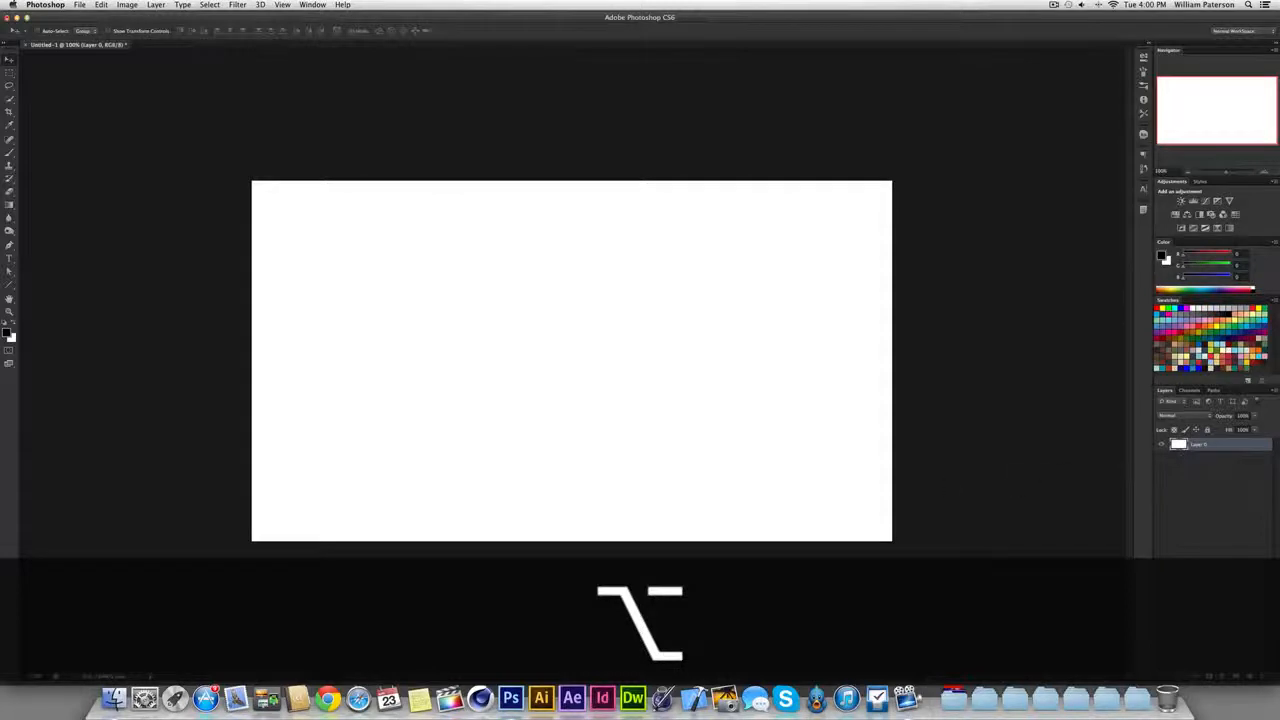
{"action": "double_click", "coordinate": [1198, 445]}
{"action": "type", "text": "BG"}
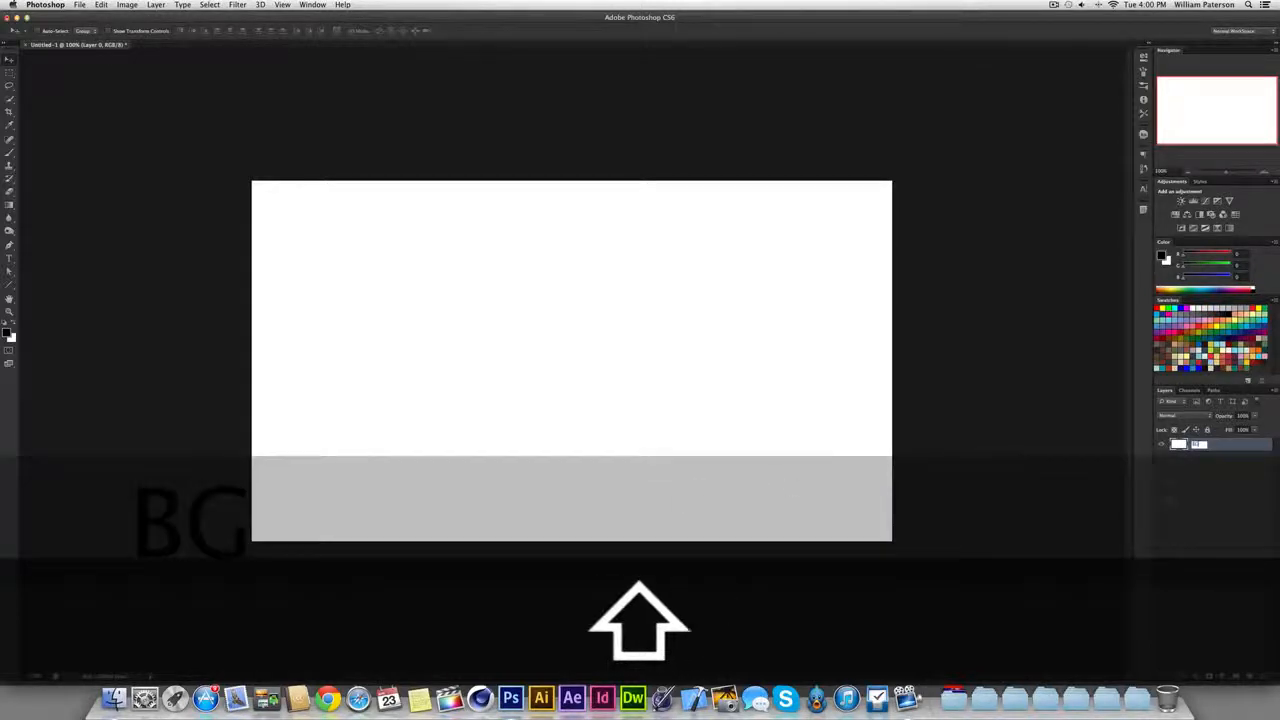
{"action": "key", "text": "Return"}
Add the text "3D TEXT" on the canvas as a new type layer.
{"action": "key", "text": "t"}
{"action": "left_click", "coordinate": [519, 356]}
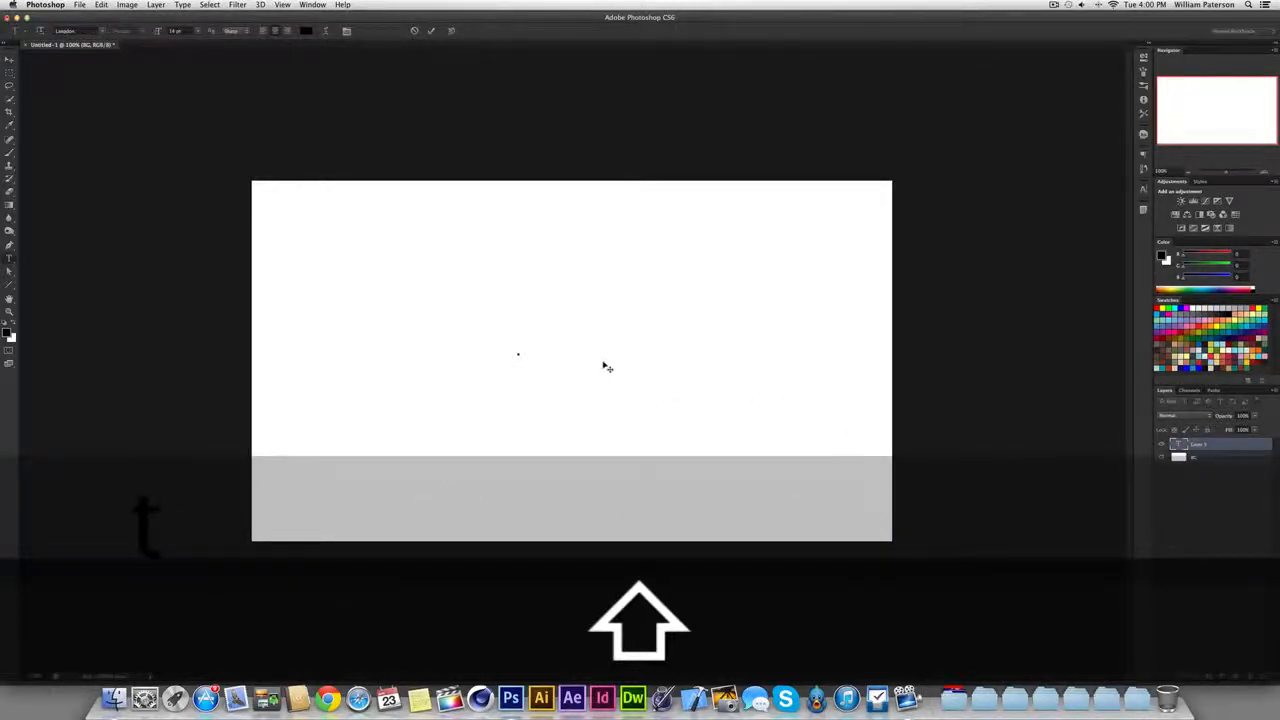
{"action": "type", "text": "3d text"}
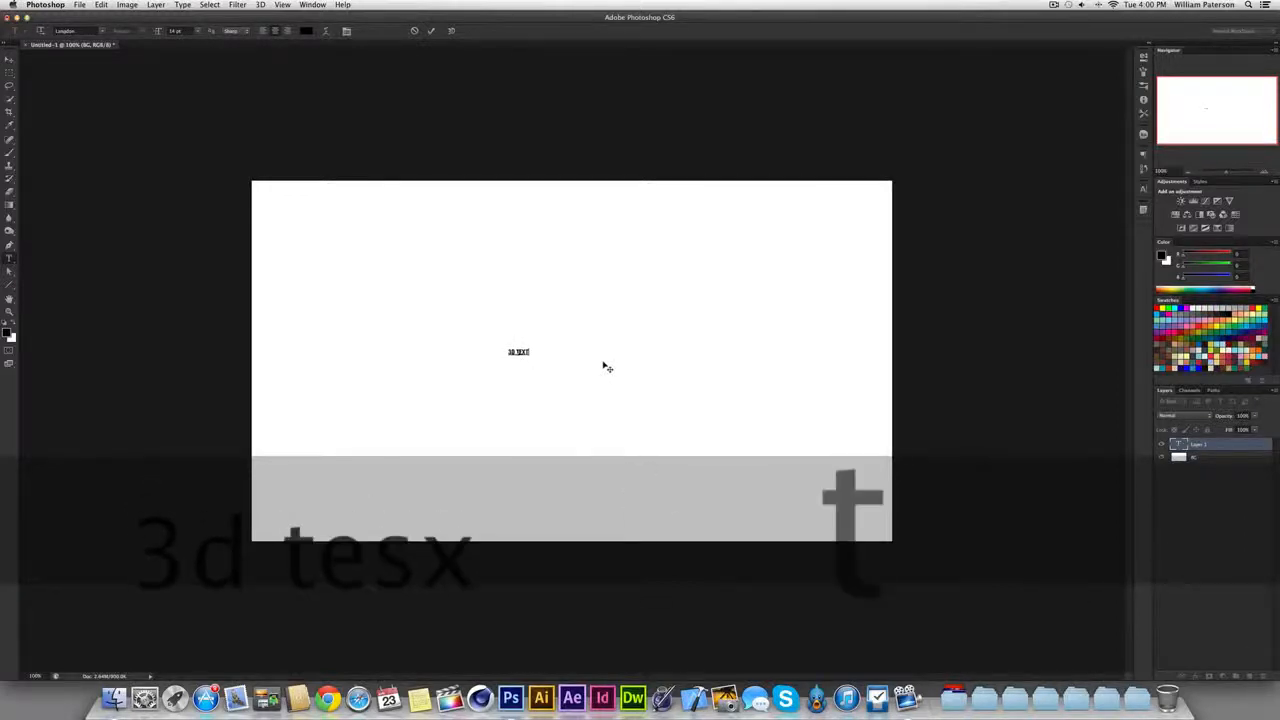
{"action": "key", "text": "super+Return"}
Scale the 3D TEXT lettering up to about three quarters of the canvas width and move it near the centre.
{"action": "key", "text": "super+t"}
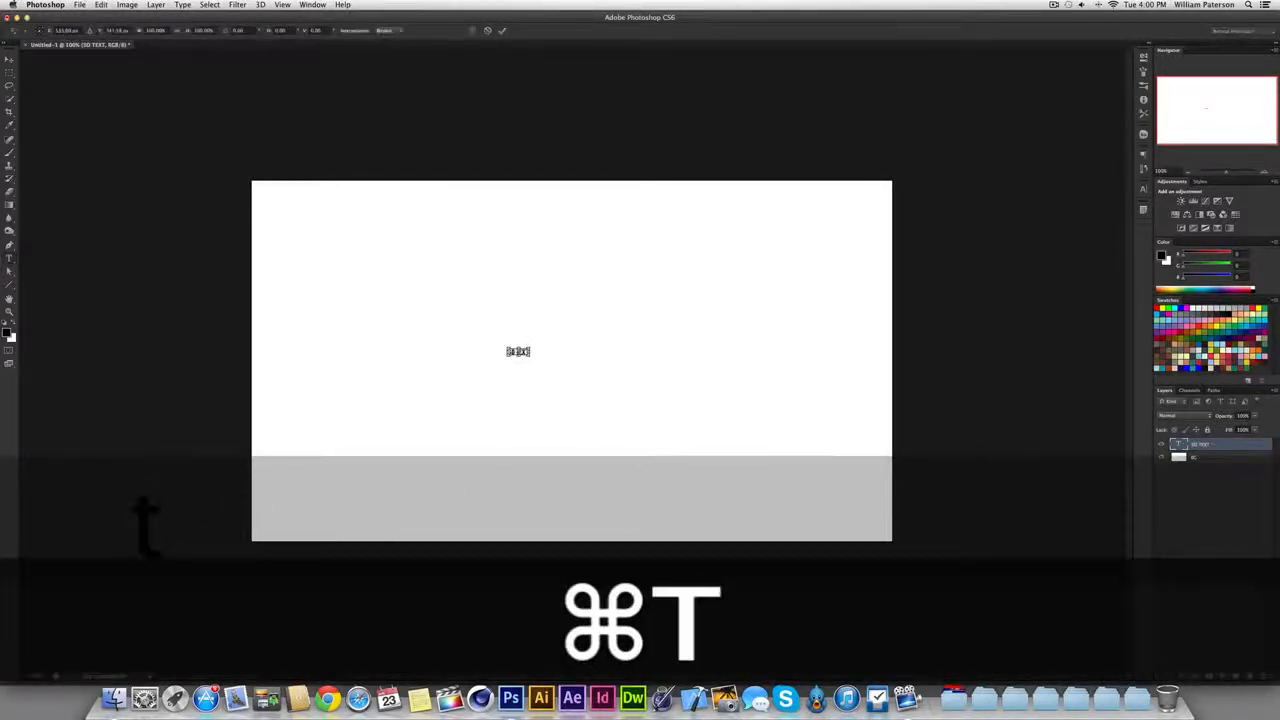
{"action": "left_click_drag", "start_coordinate": [529, 347], "coordinate": [751, 260]}
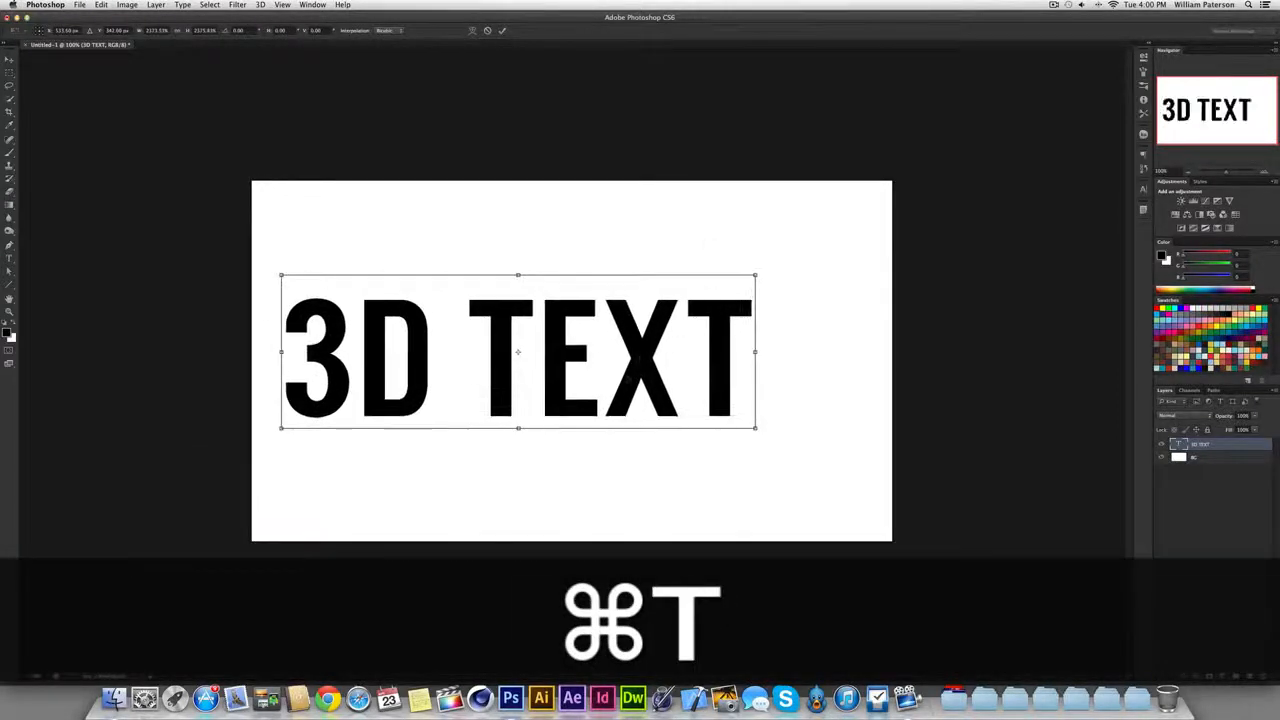
{"action": "key", "text": "Return"}
{"action": "key", "text": "v"}
{"action": "left_click_drag", "start_coordinate": [632, 385], "coordinate": [686, 399]}
Align the text layer horizontally and vertically to the centre of the canvas using a full-canvas selection, then deselect.
{"action": "left_click", "coordinate": [1183, 458], "text": "super"}
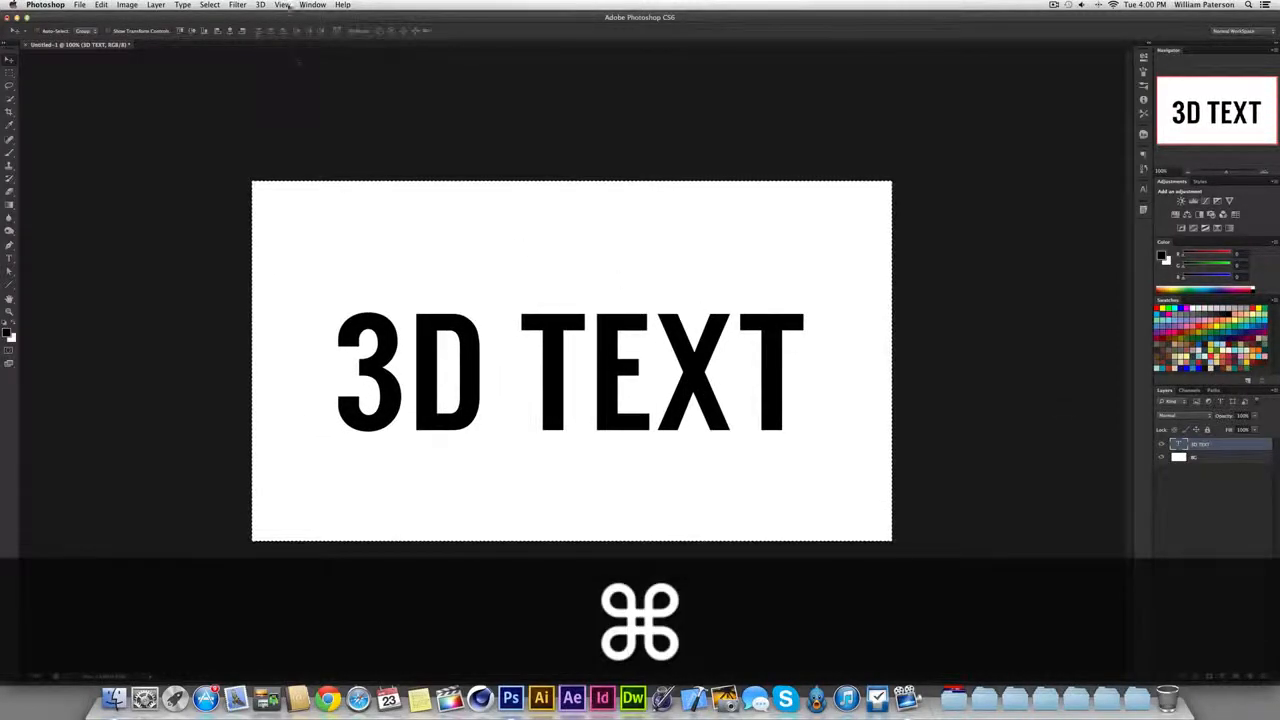
{"action": "left_click", "coordinate": [230, 31]}
{"action": "left_click", "coordinate": [192, 31]}
{"action": "key", "text": "super+d"}
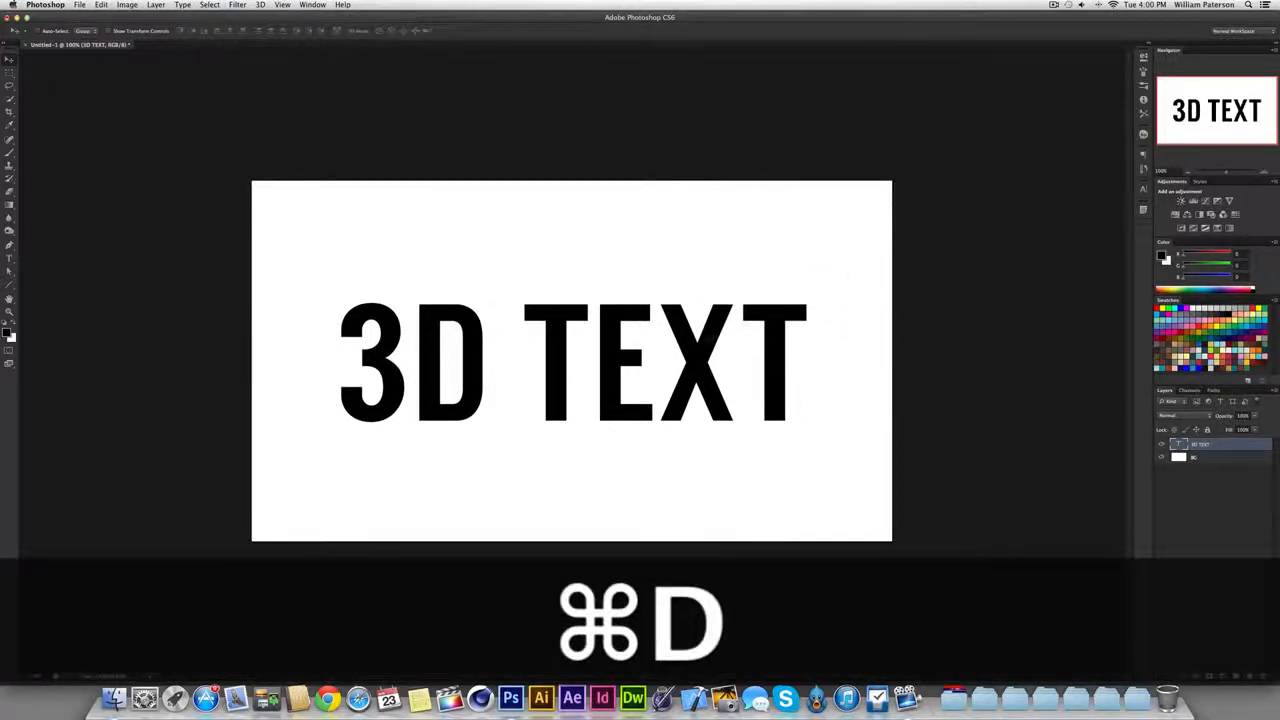
Draw a straight horizontal black line the width of the lettering and place it just beneath the text.
{"action": "key", "text": "u"}
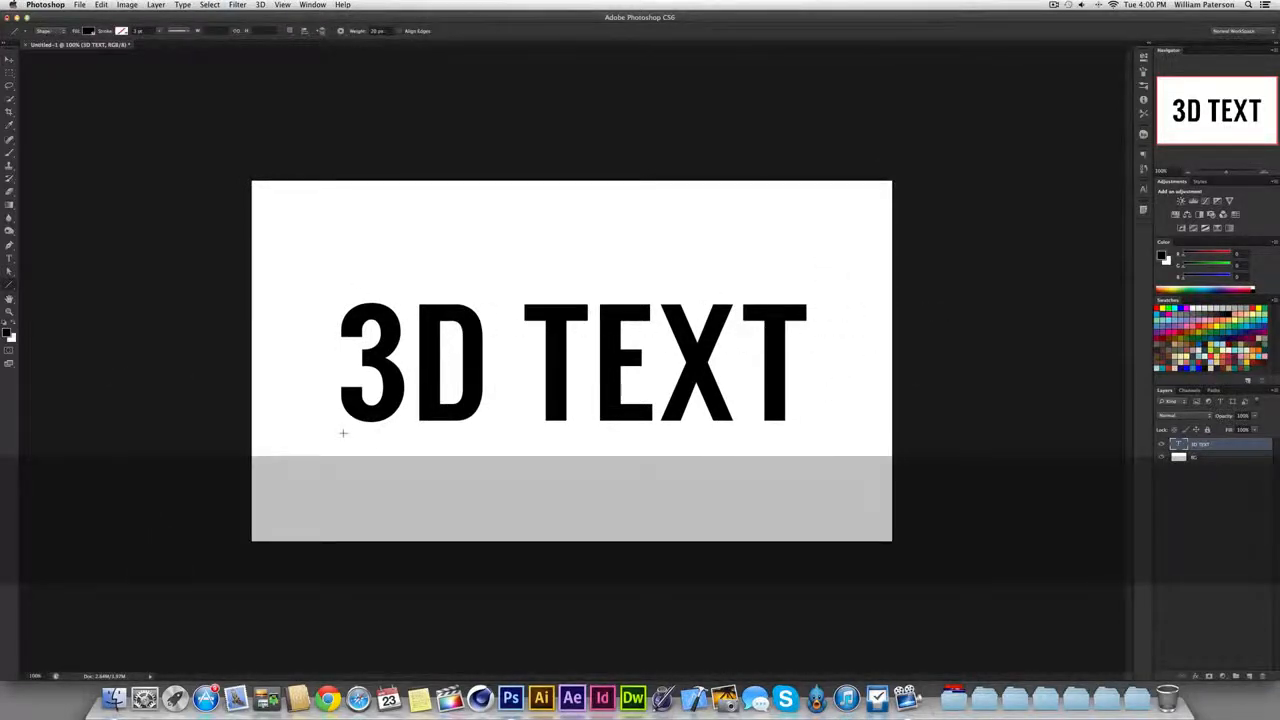
{"action": "left_click_drag", "start_coordinate": [342, 432], "coordinate": [814, 432]}
{"action": "key", "text": "v"}
{"action": "left_click_drag", "start_coordinate": [509, 434], "coordinate": [519, 443]}
Shorten the underline with Free Transform so its end lines up with the edge of the last letter.
{"action": "key", "text": "super+t"}
{"action": "left_click_drag", "start_coordinate": [812, 437], "coordinate": [806, 437]}
{"action": "key", "text": "super+z"}
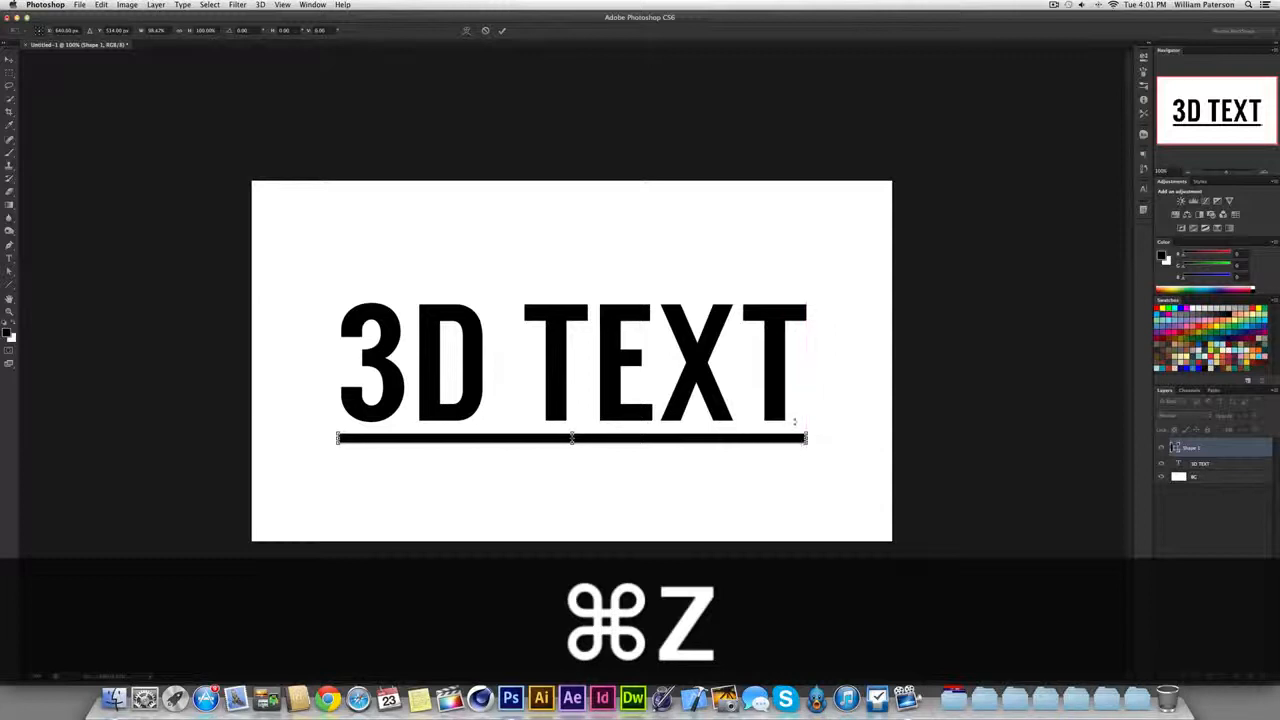
{"action": "key", "text": "Return"}
{"action": "key", "text": "v"}
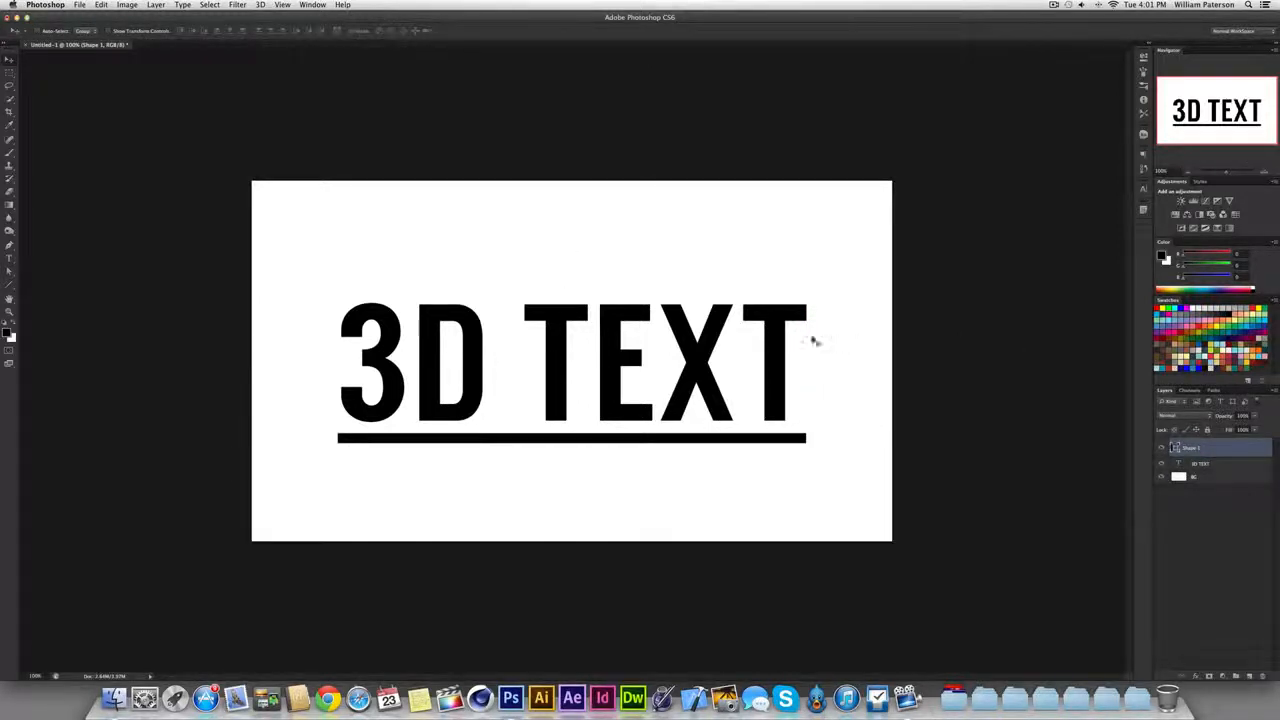
Check the font used for the 3D TEXT lettering, leaving the text unedited.
{"action": "key", "text": "t"}
{"action": "left_click", "coordinate": [663, 320]}
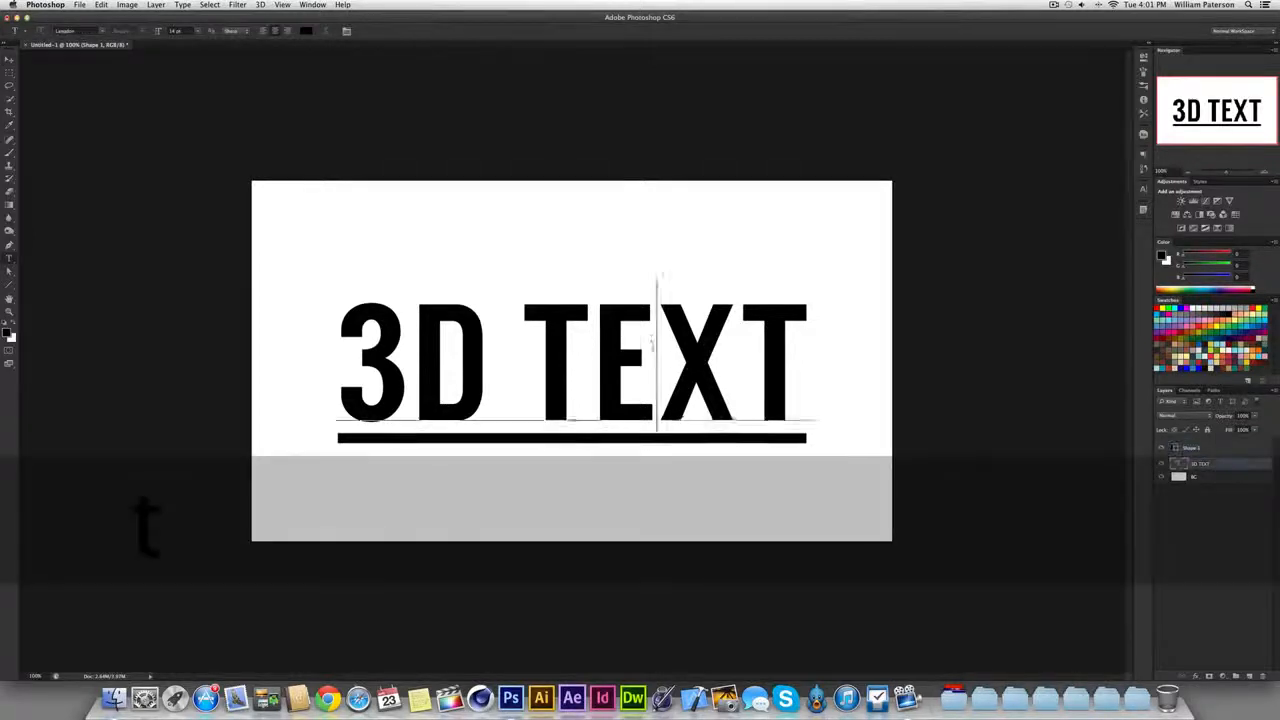
{"action": "double_click", "coordinate": [663, 320]}
{"action": "key", "text": "Escape"}
{"action": "key", "text": "v"}
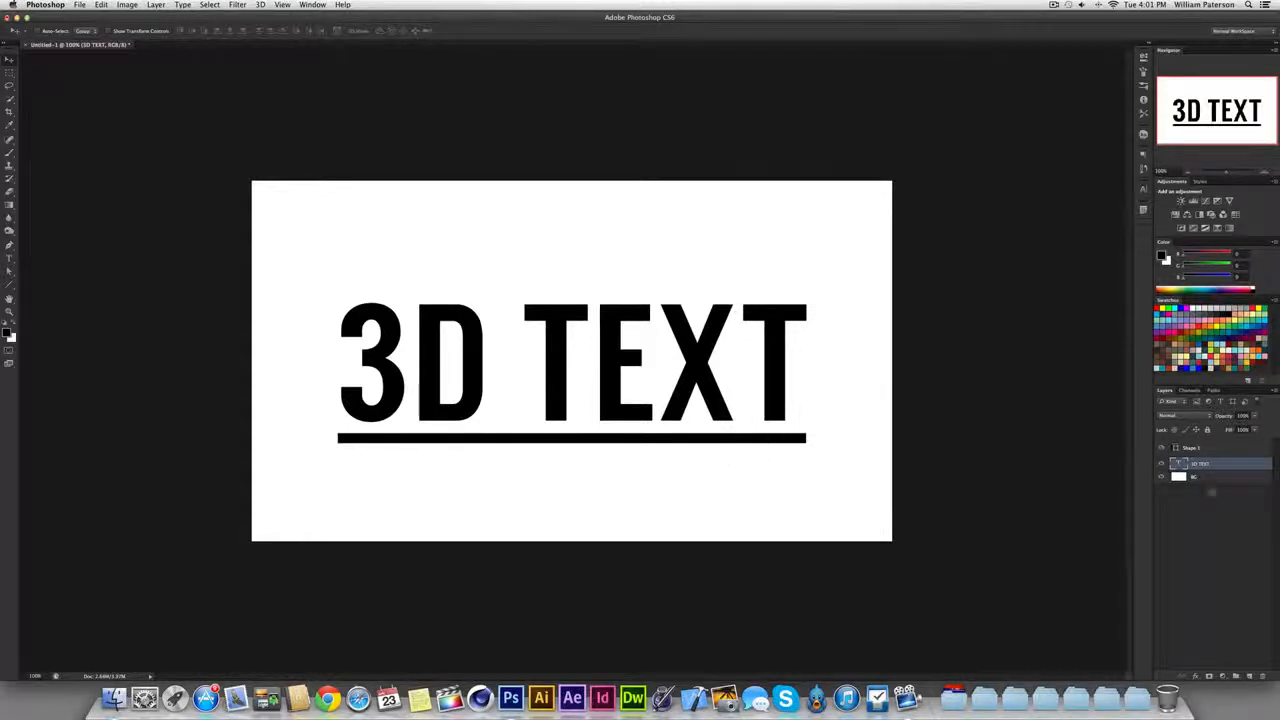
Convert the 3D TEXT type layer to a shape and merge it with the underline shape layer.
{"action": "right_click", "coordinate": [1244, 471]}
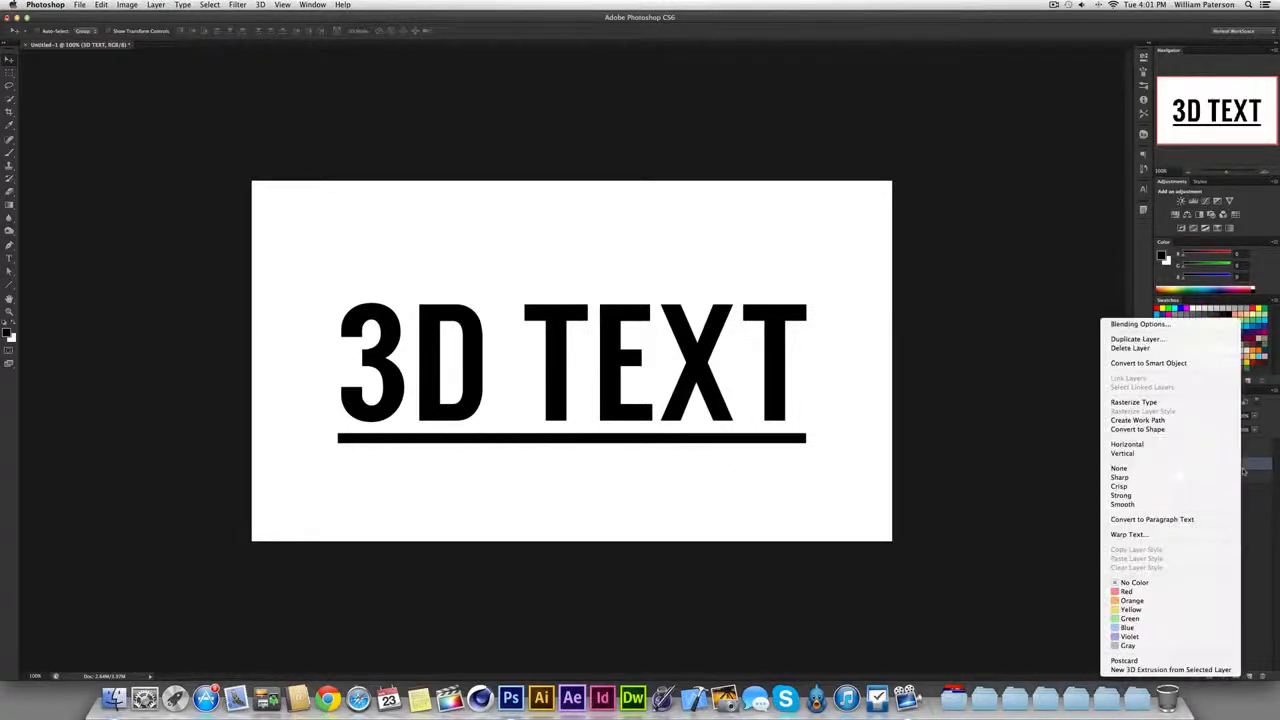
{"action": "left_click", "coordinate": [1222, 429]}
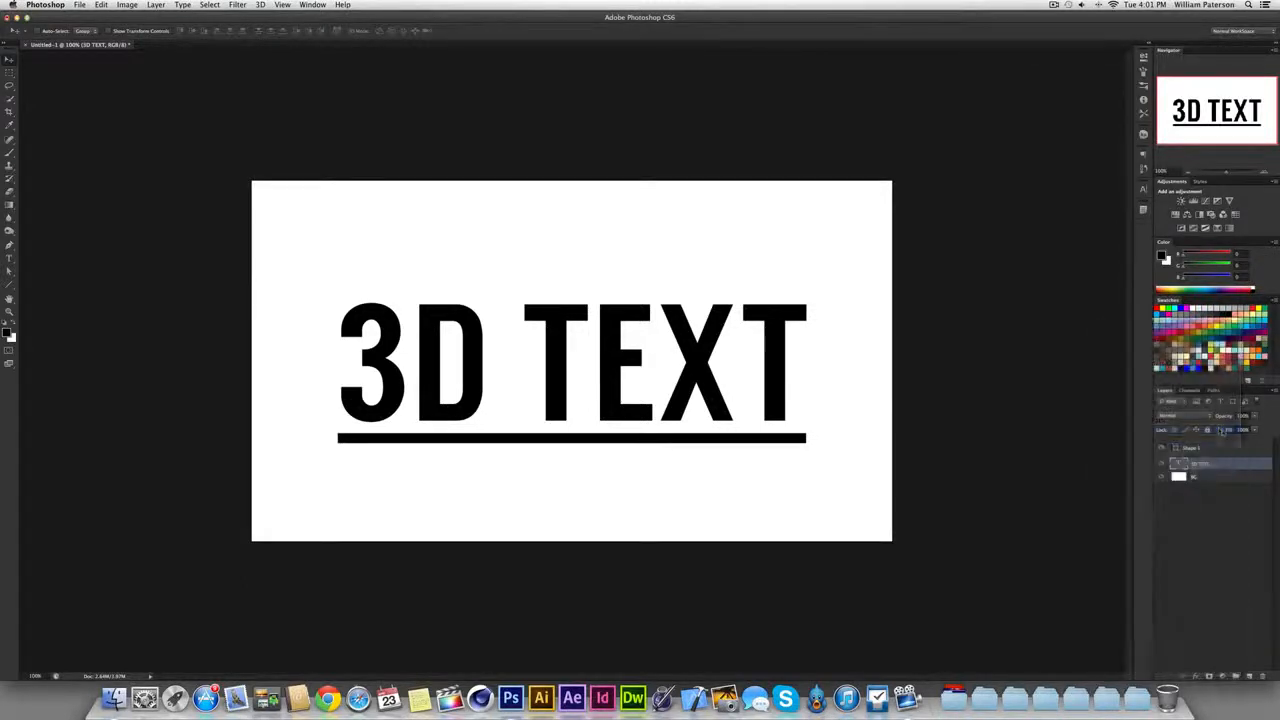
{"action": "left_click", "coordinate": [1208, 452], "text": "shift"}
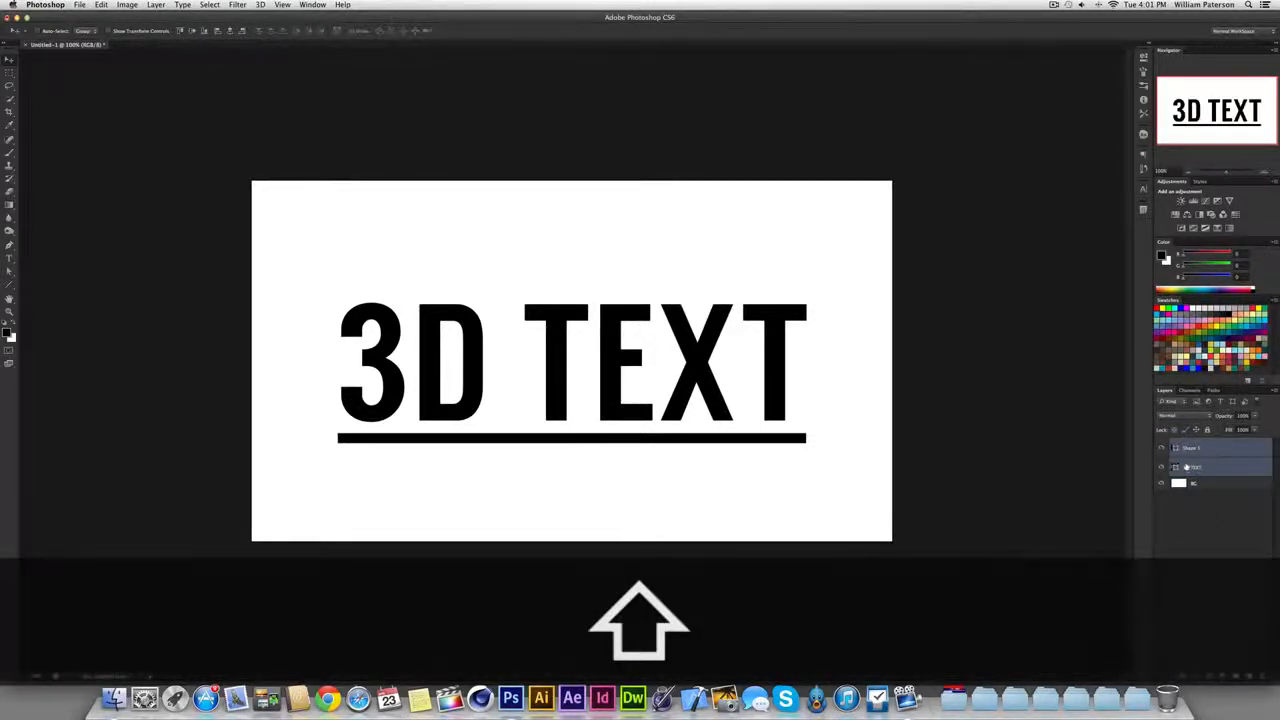
{"action": "key", "text": "super+e"}
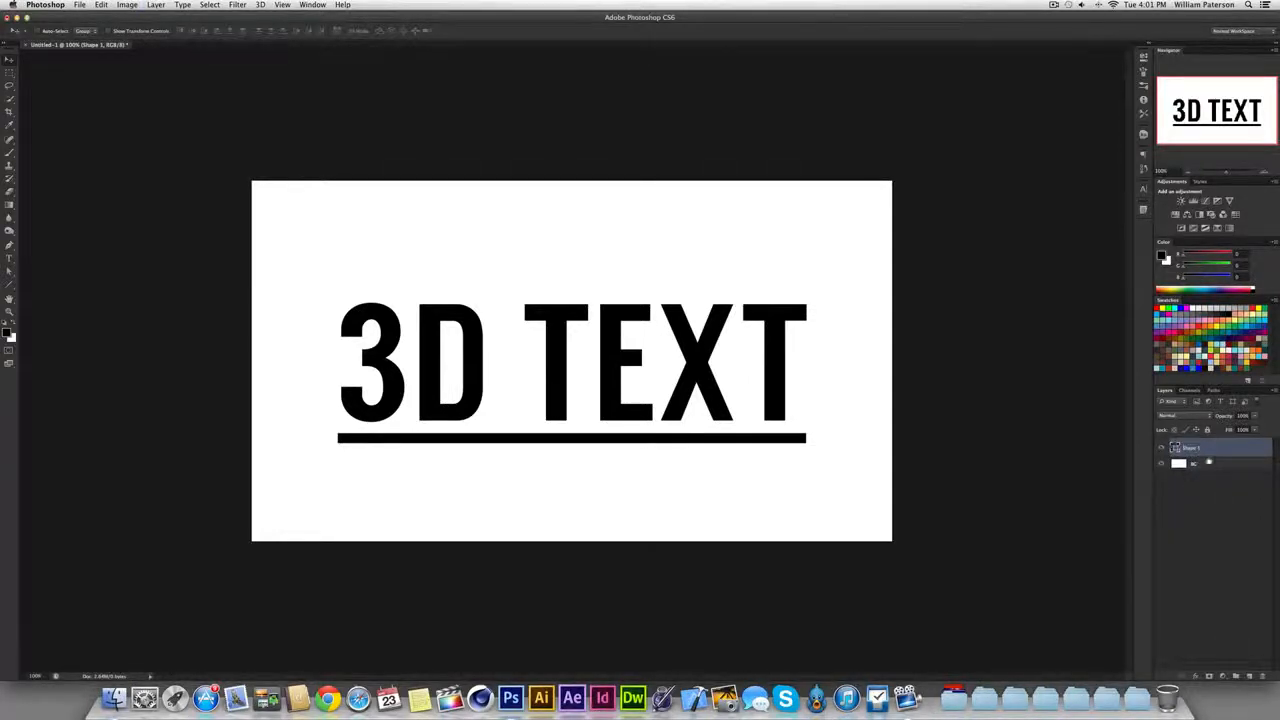
{"action": "left_click_drag", "start_coordinate": [708, 299], "coordinate": [695, 352]}
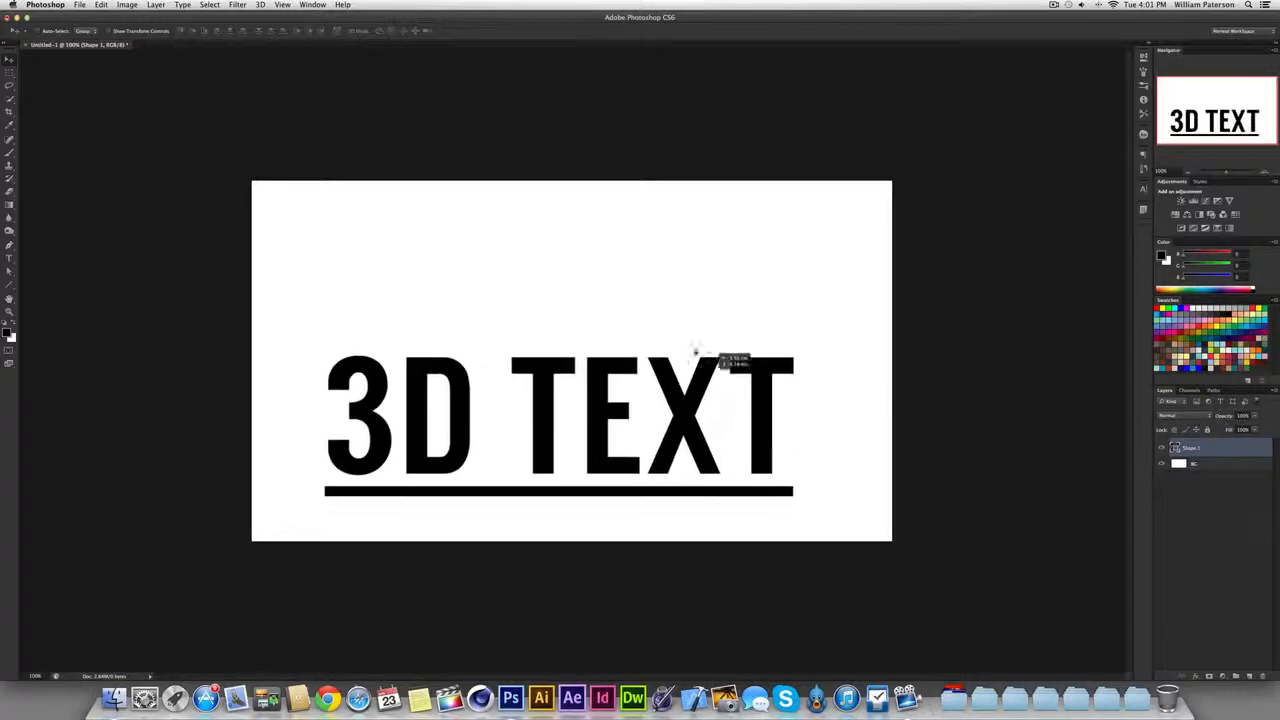
{"action": "key", "text": "super+z"}
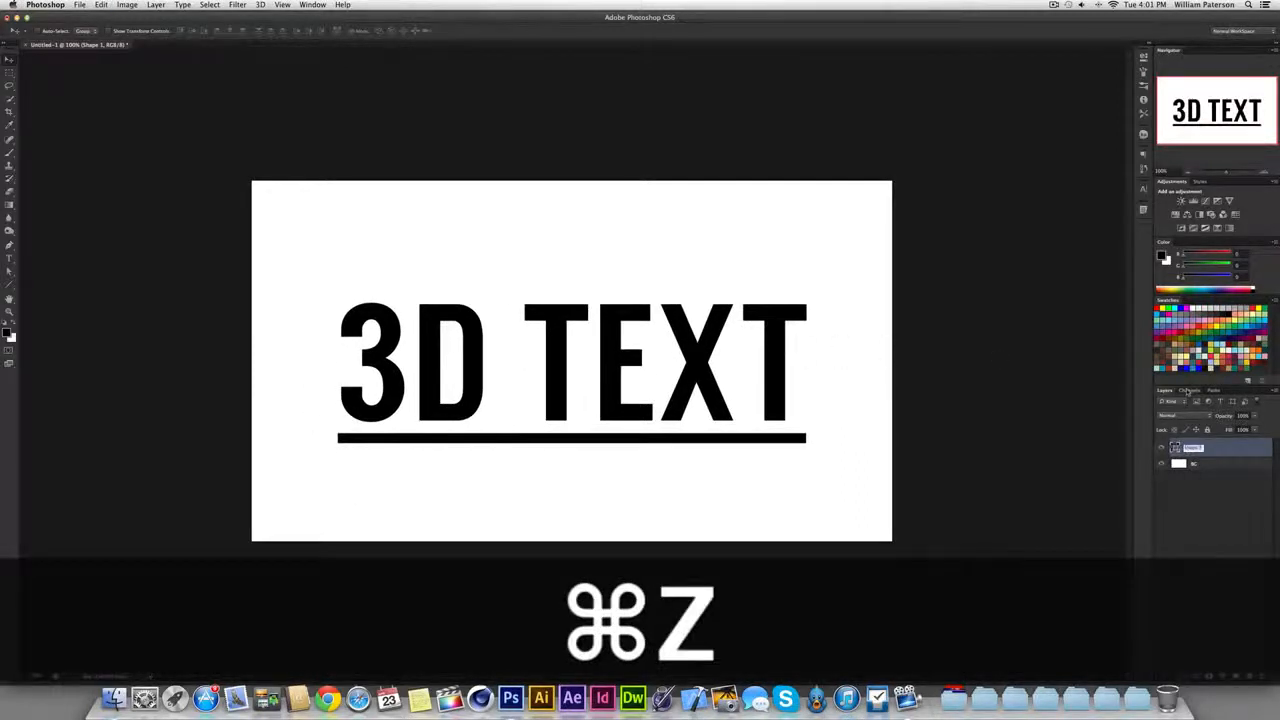
Rename the merged shape layer 3D Text.
{"action": "type", "text": "3D Tex"}
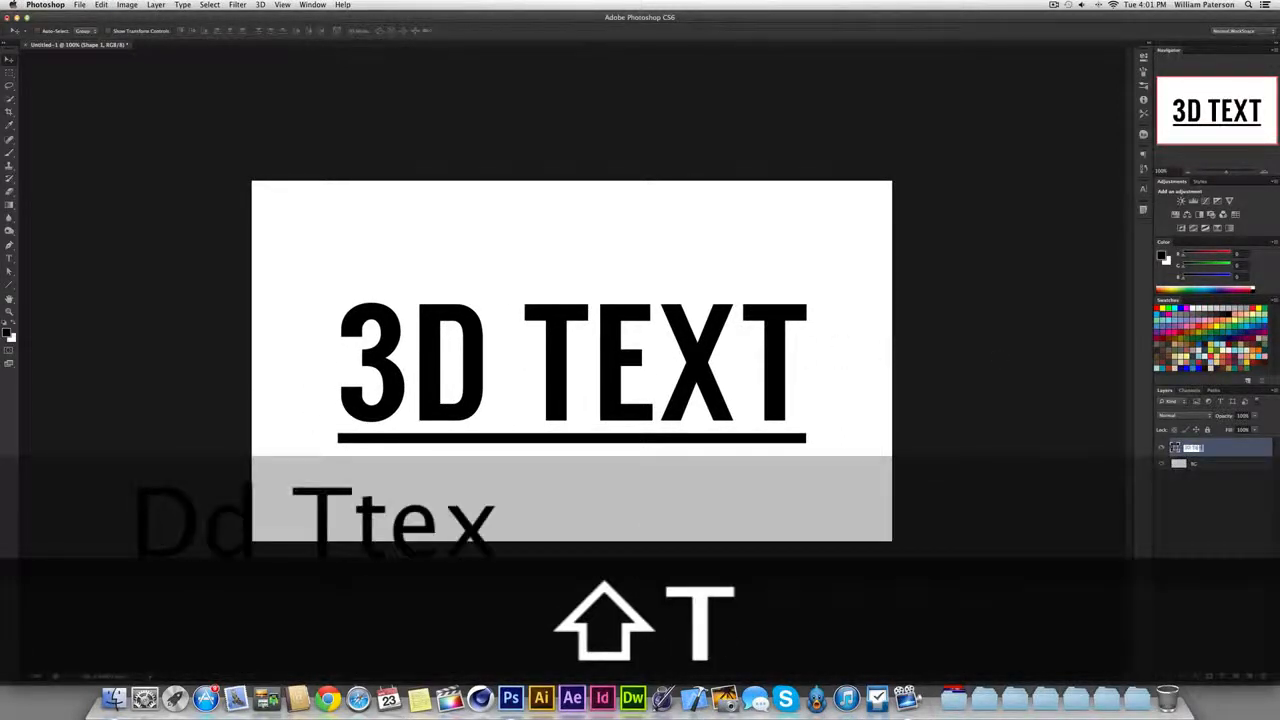
{"action": "type", "text": "t"}
{"action": "key", "text": "Return"}
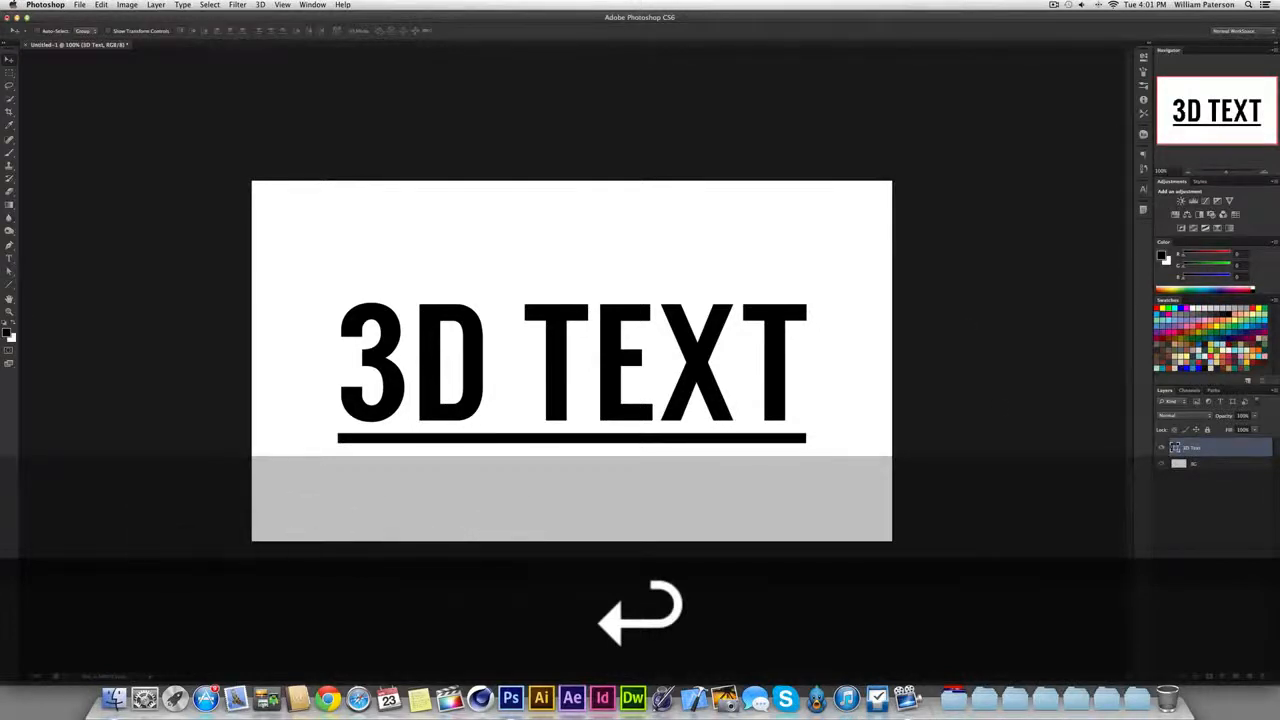
Create a new 3D extrusion from the 3D Text layer.
{"action": "right_click", "coordinate": [1224, 452]}
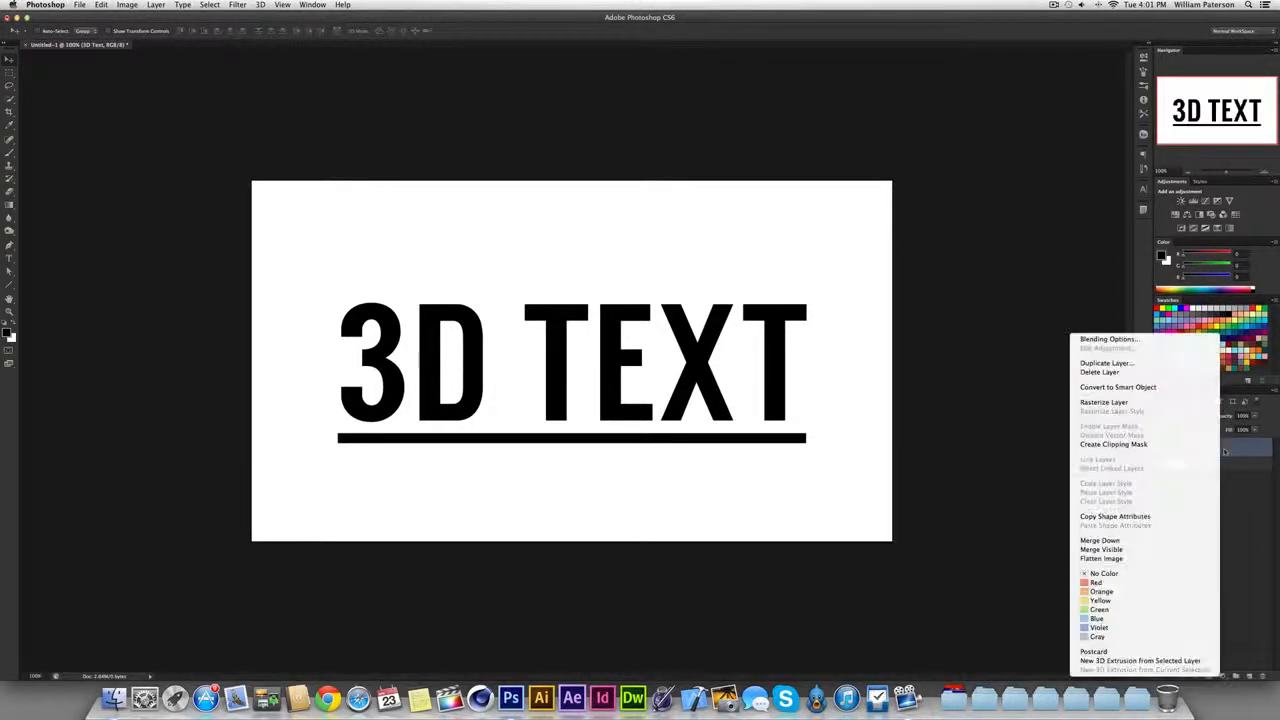
{"action": "left_click", "coordinate": [1230, 490]}
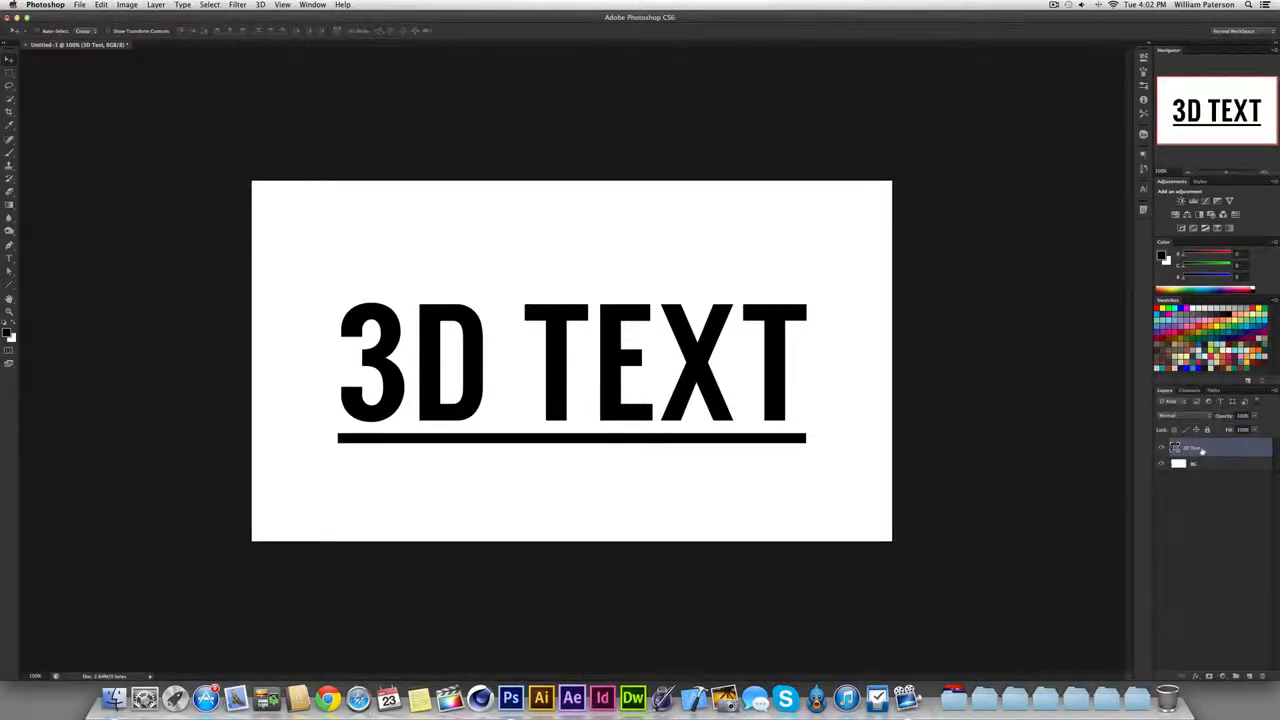
{"action": "right_click", "coordinate": [1202, 452]}
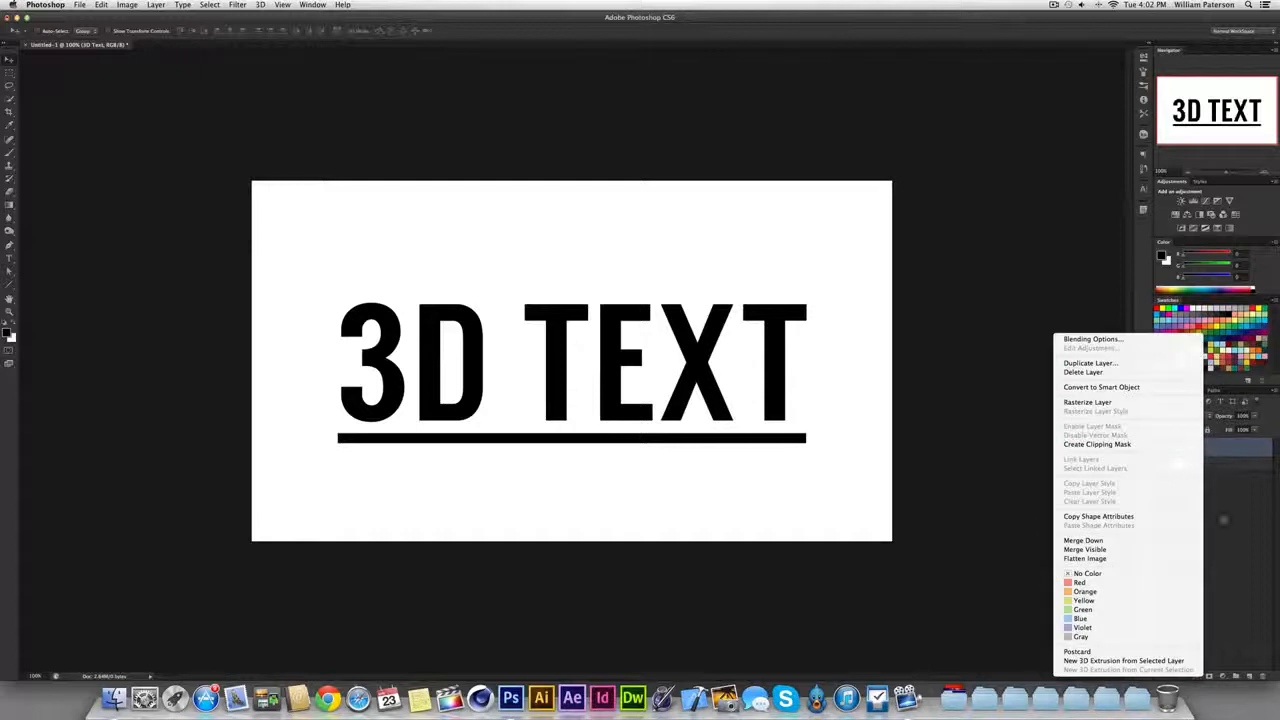
{"action": "left_click", "coordinate": [1184, 662]}
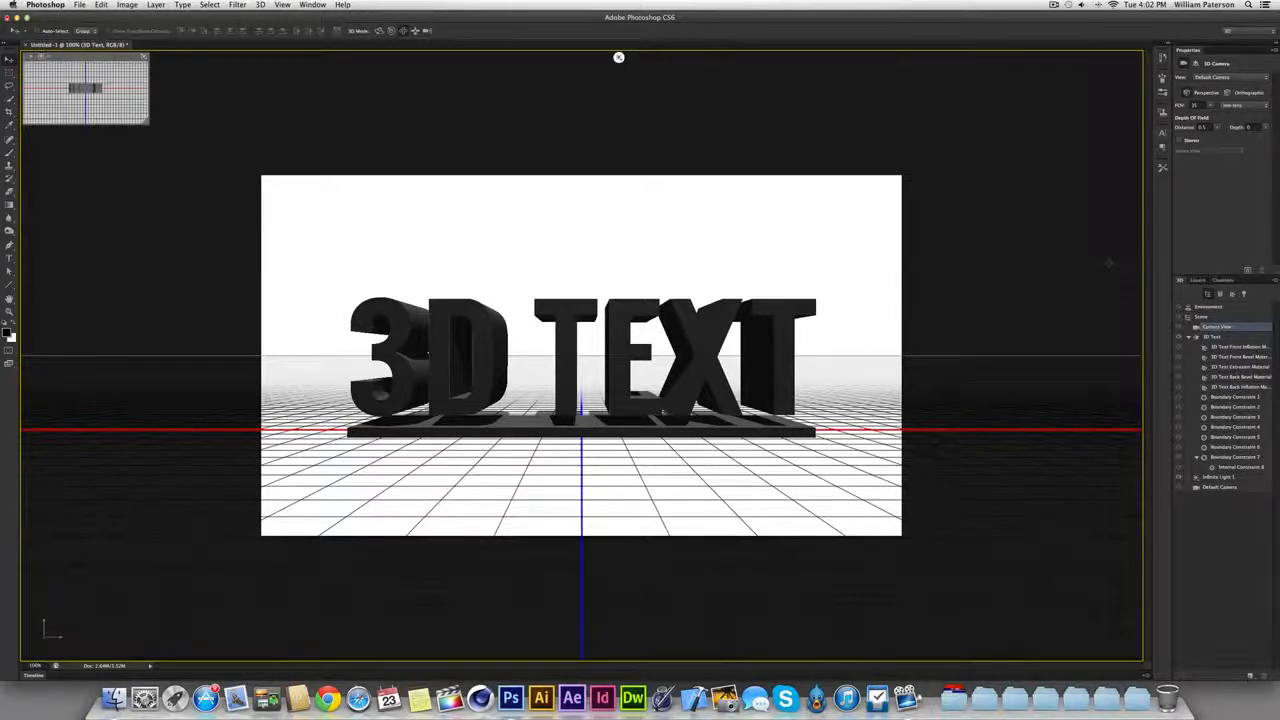
Turn the BG layer into a 3D postcard.
{"action": "left_click", "coordinate": [1197, 280]}
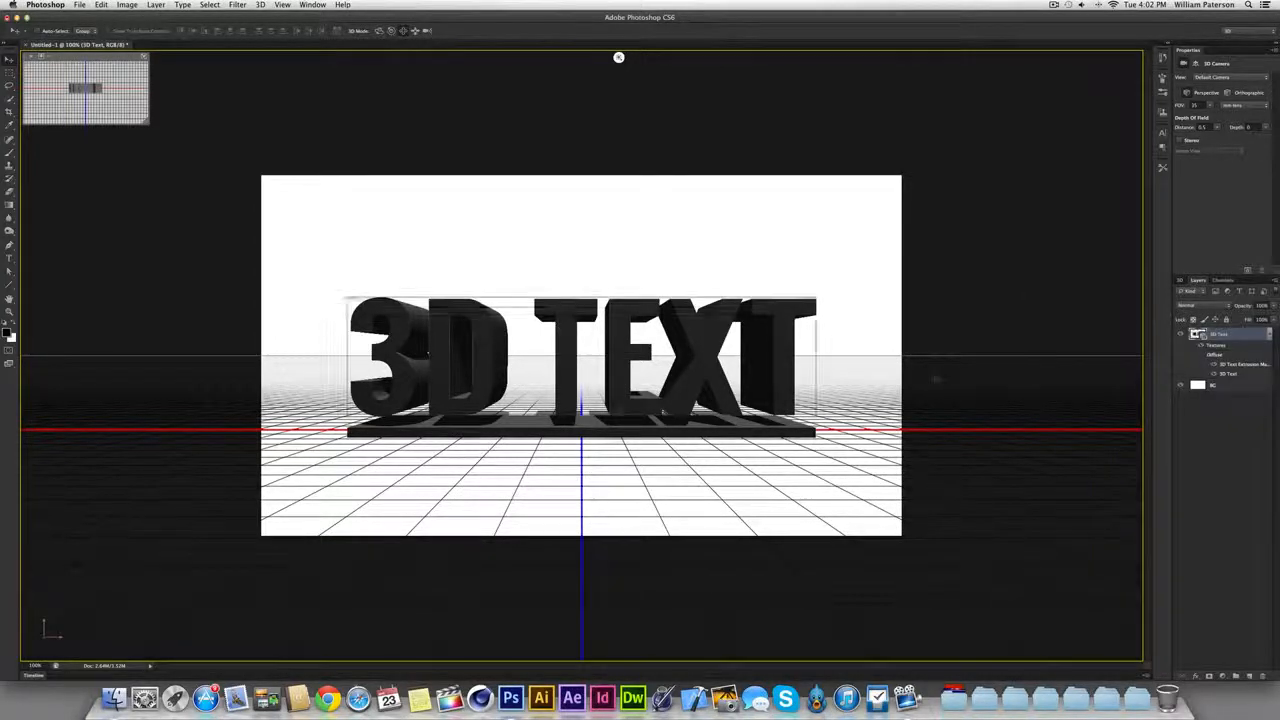
{"action": "right_click", "coordinate": [1228, 391]}
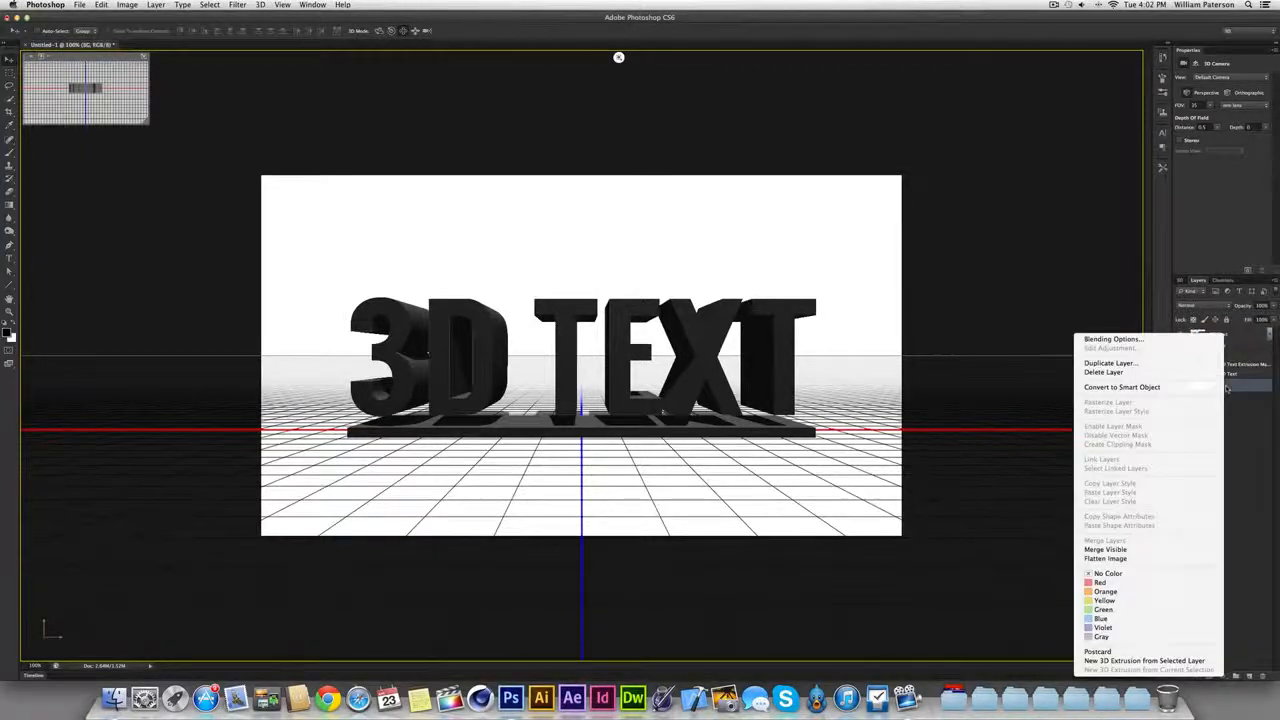
{"action": "left_click", "coordinate": [1206, 660]}
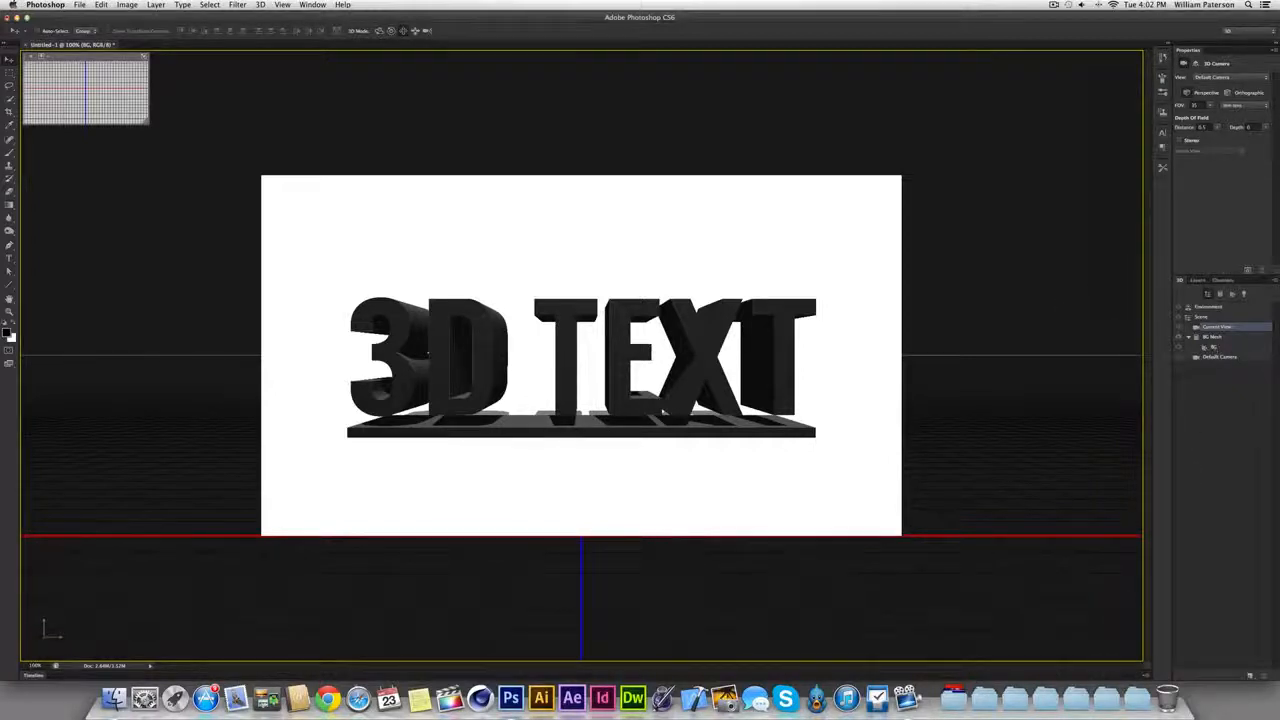
Collapse the texture listings of the 3D Text and BG layers and display the 3D scene contents.
{"action": "left_click", "coordinate": [1198, 280]}
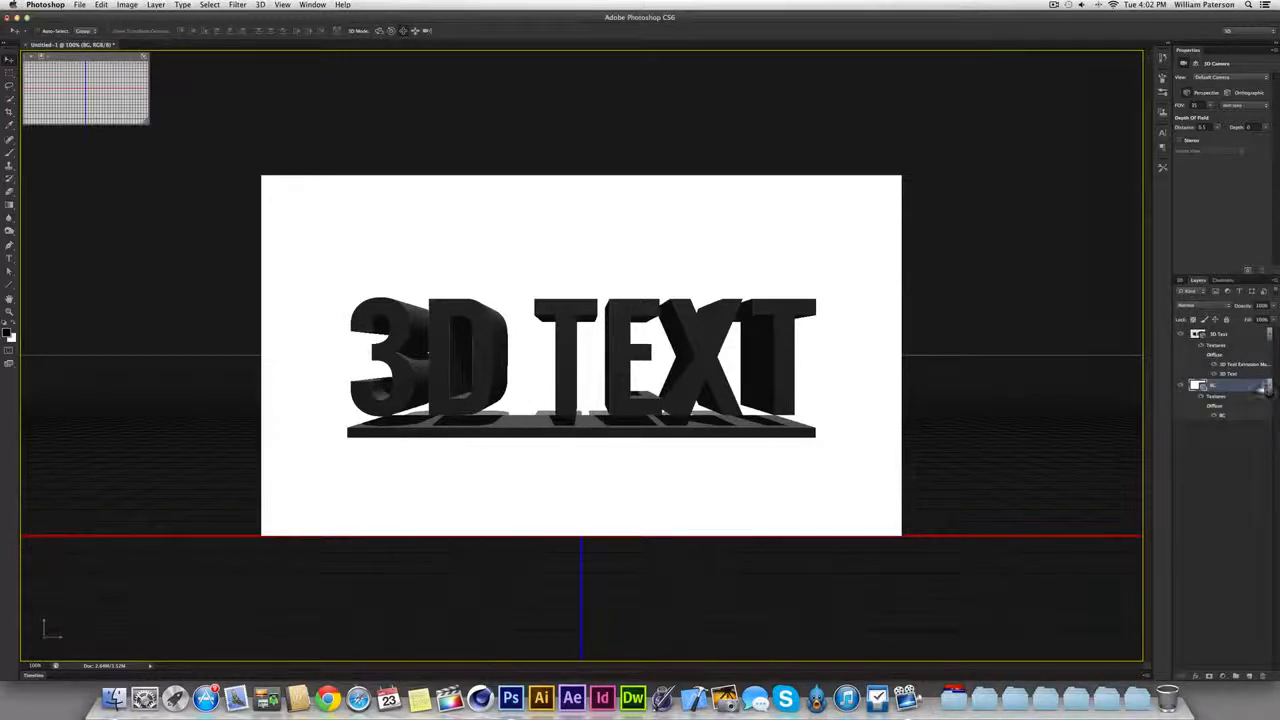
{"action": "left_click", "coordinate": [1264, 387]}
{"action": "left_click", "coordinate": [1268, 336]}
{"action": "left_click", "coordinate": [1185, 285]}
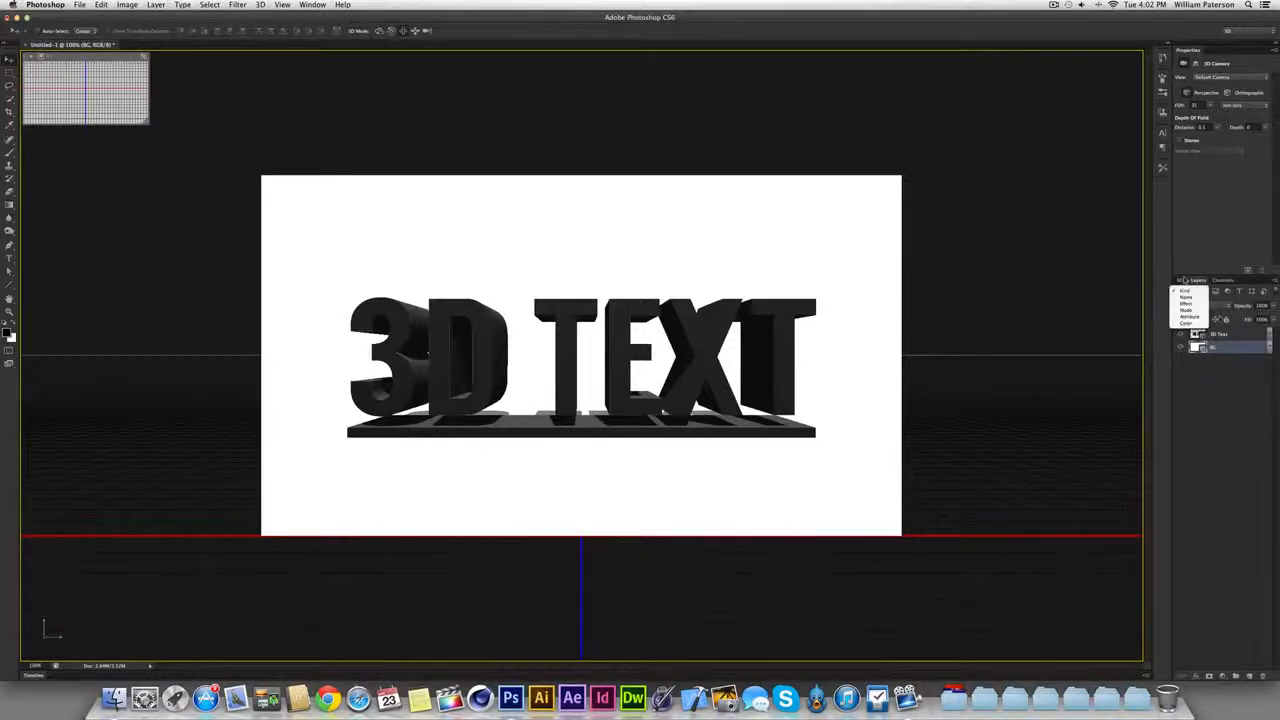
{"action": "left_click", "coordinate": [1180, 281]}
{"action": "left_click", "coordinate": [1180, 281]}
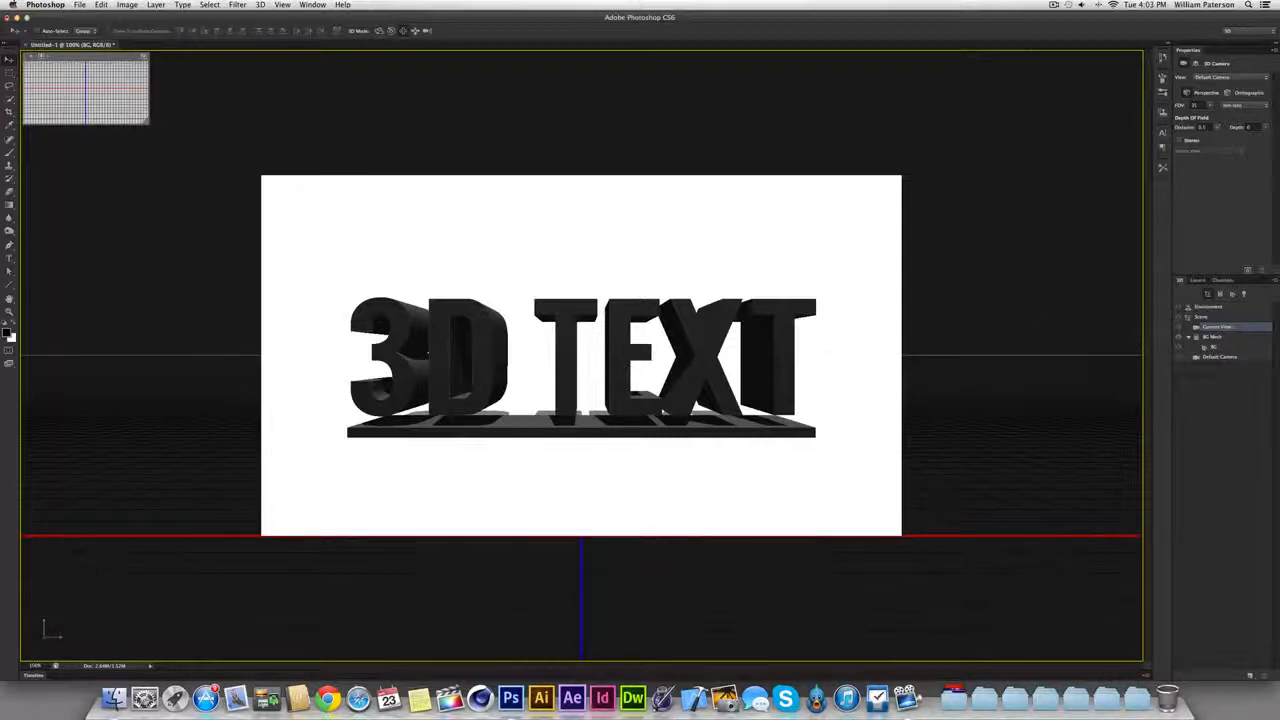
Examine the environment, scene, camera and mesh properties of the BG layer's 3D scene.
{"action": "left_click", "coordinate": [1209, 307]}
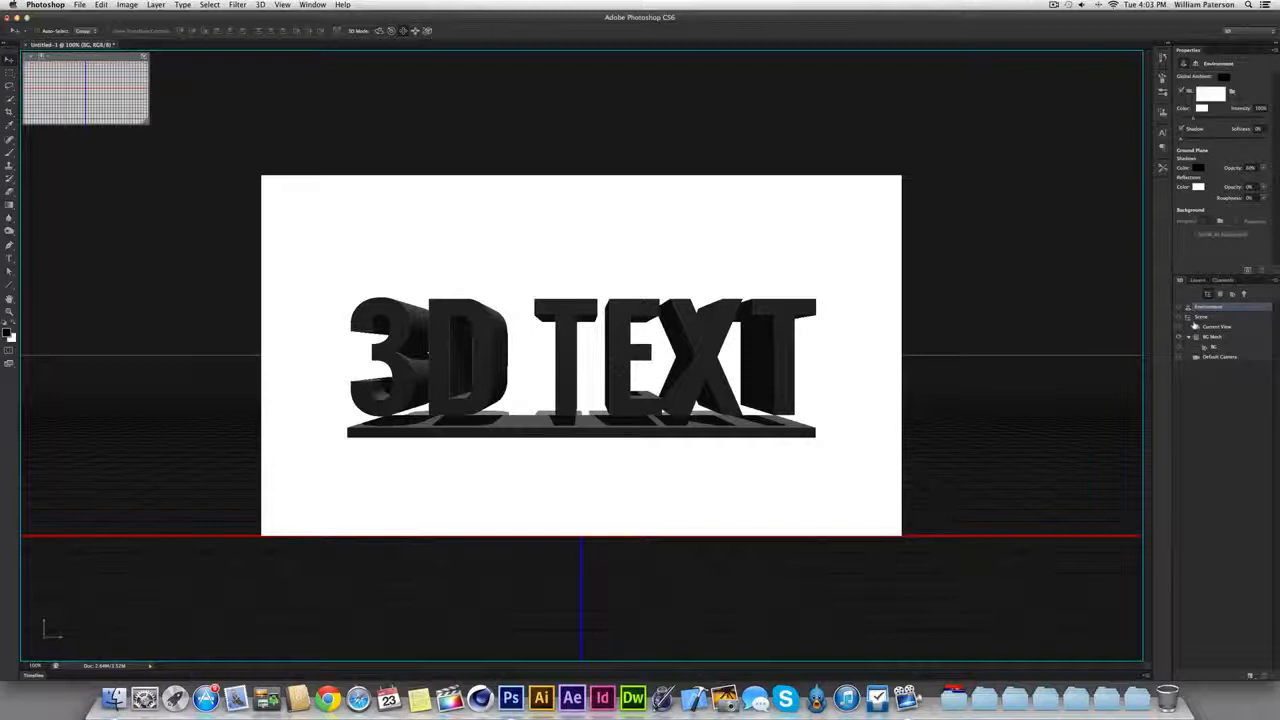
{"action": "left_click", "coordinate": [1196, 317]}
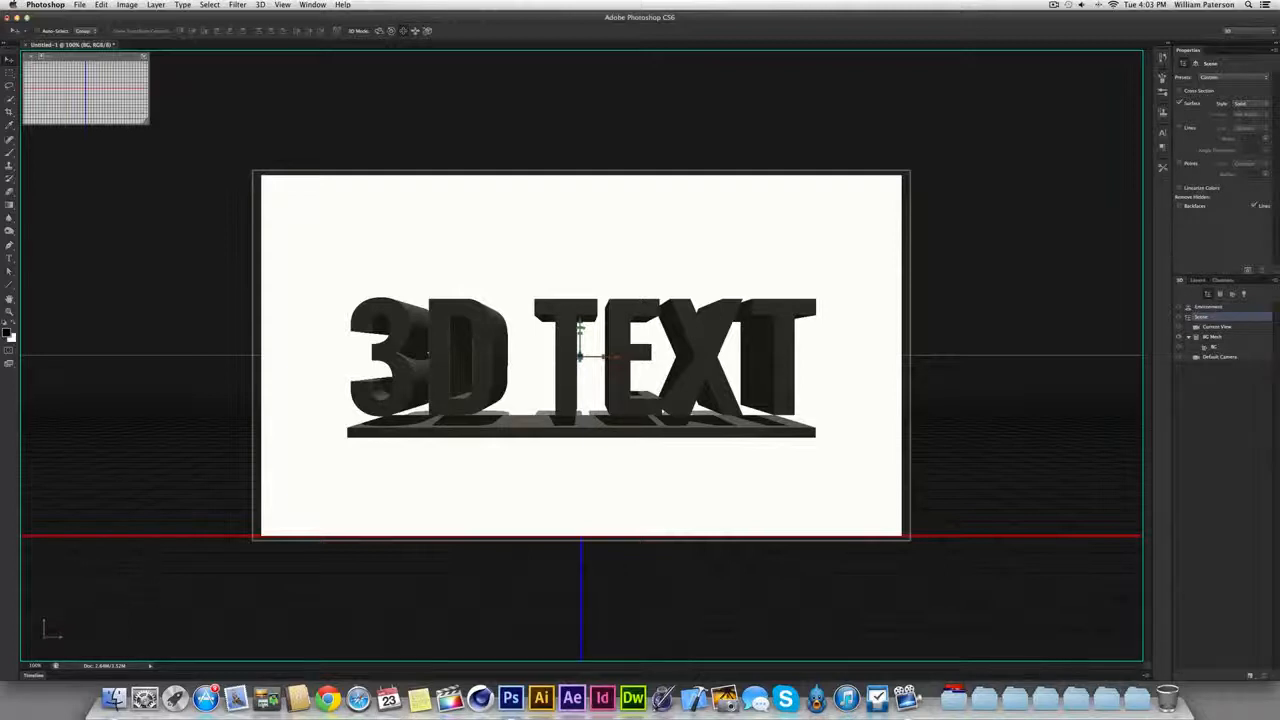
{"action": "left_click", "coordinate": [1214, 328]}
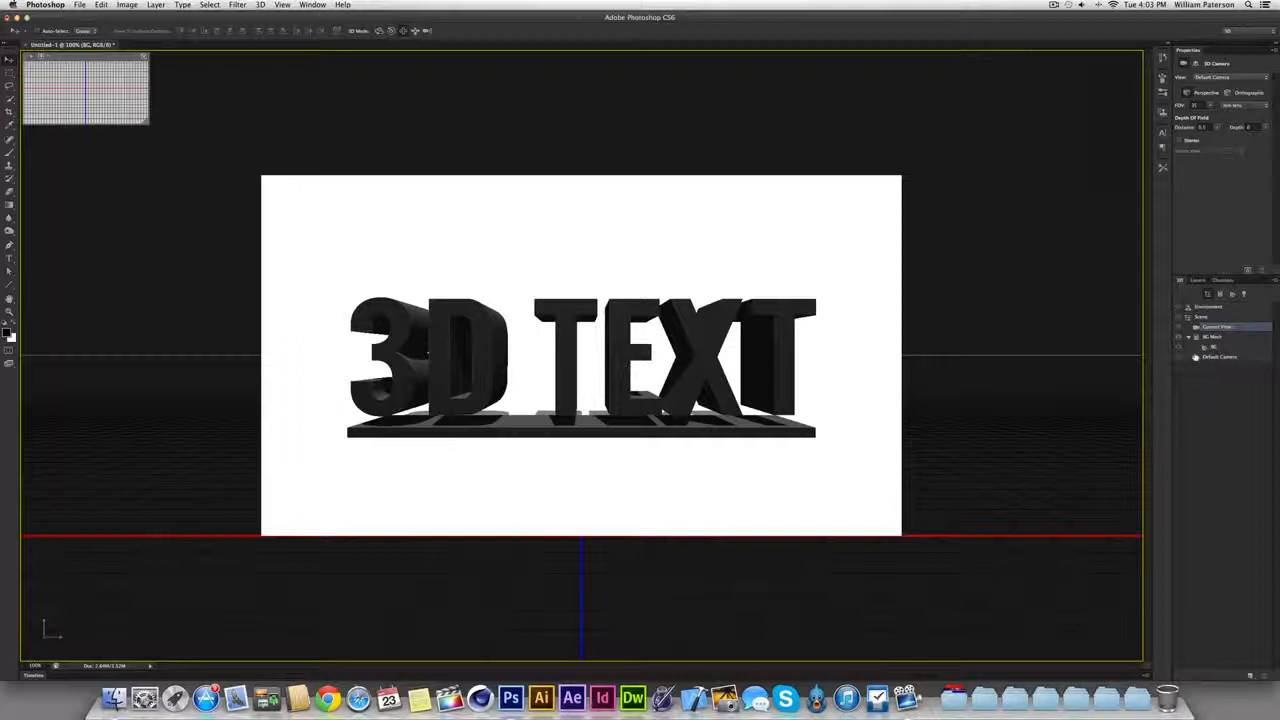
{"action": "left_click", "coordinate": [1205, 346]}
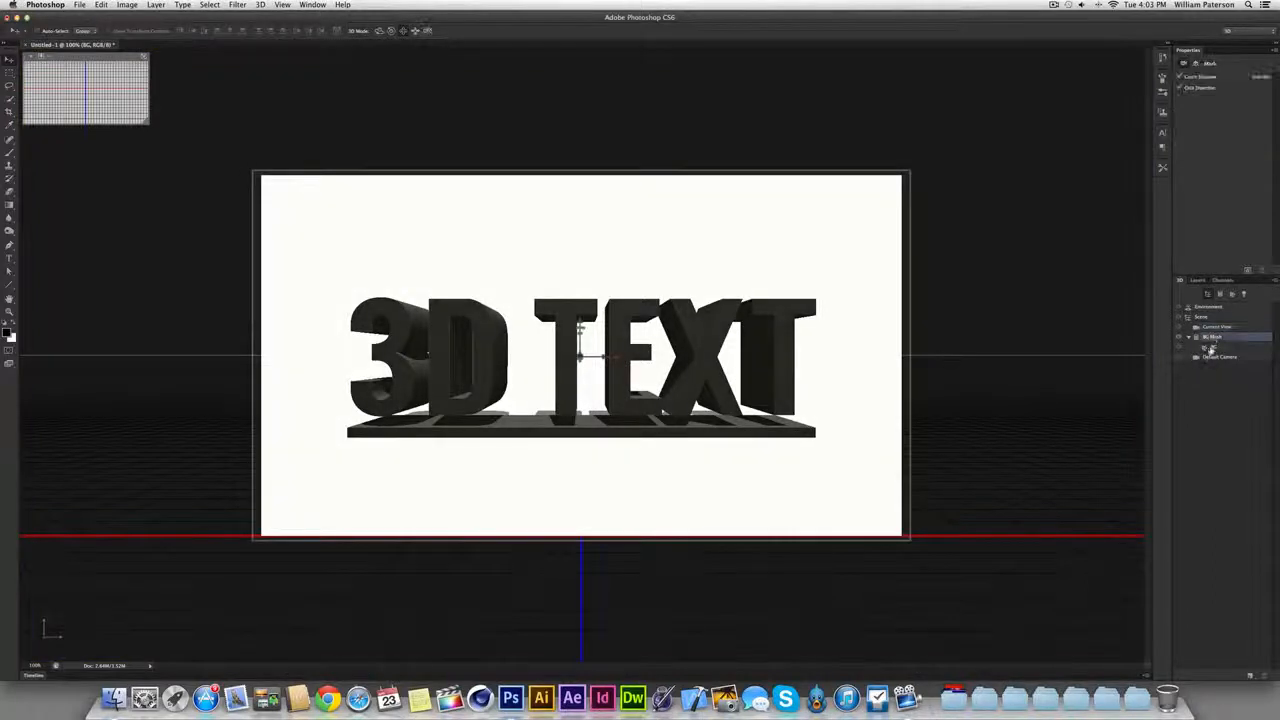
{"action": "left_click", "coordinate": [1194, 340]}
Merge the 3D Text and BG layers into a single 3D layer so they share one scene.
{"action": "left_click", "coordinate": [1198, 280]}
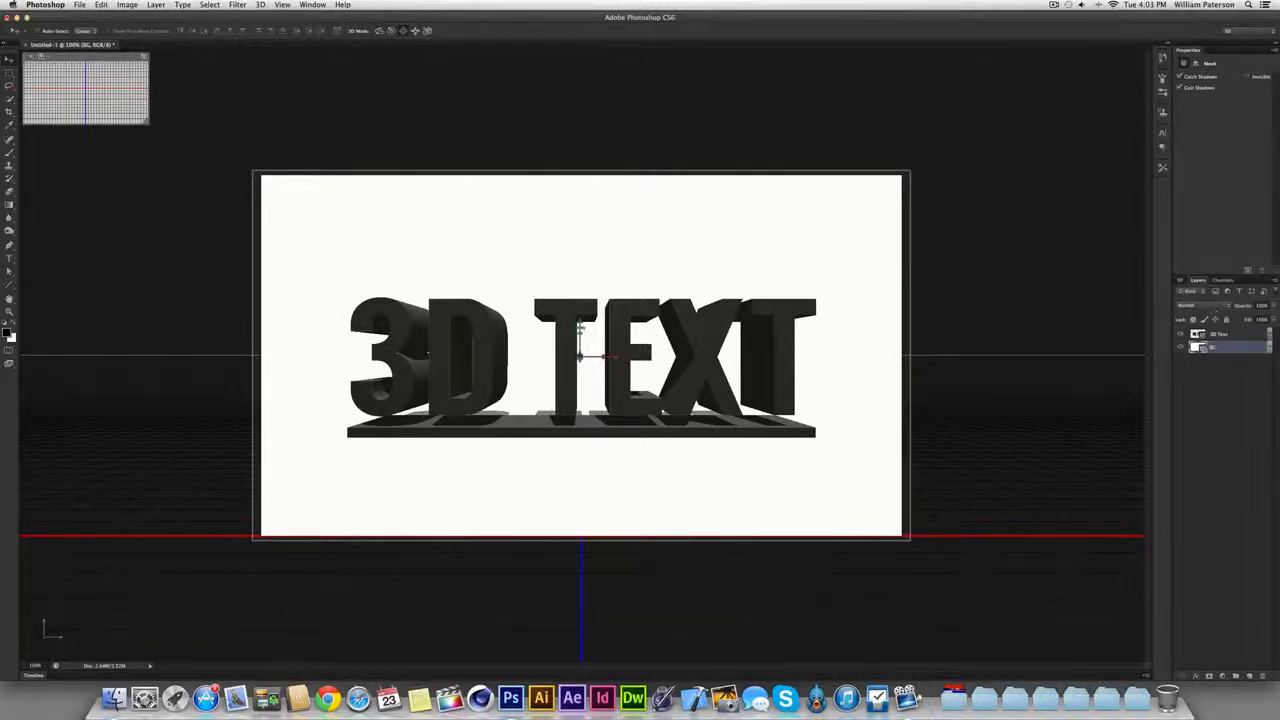
{"action": "left_click", "coordinate": [1225, 347], "text": "shift"}
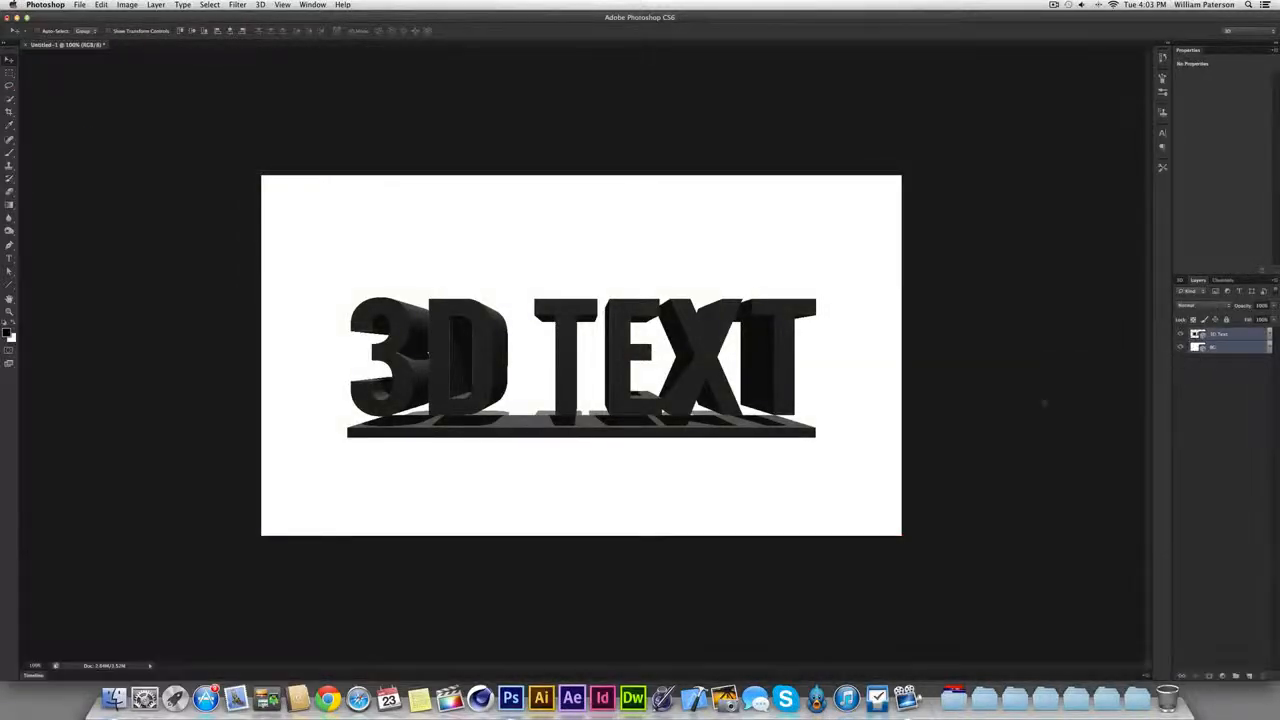
{"action": "key", "text": "super+e"}
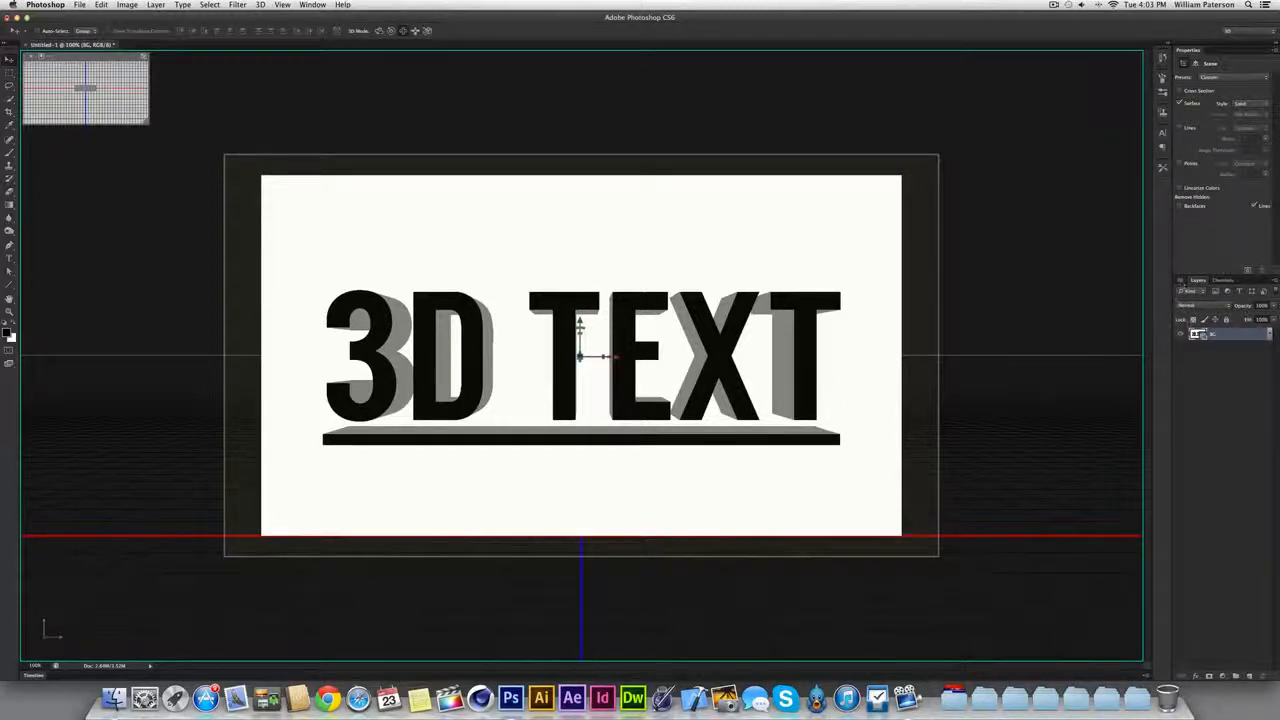
Examine the BG_Layer and 3D Text_Layer groups and their contents in the merged 3D scene.
{"action": "left_click", "coordinate": [1180, 281]}
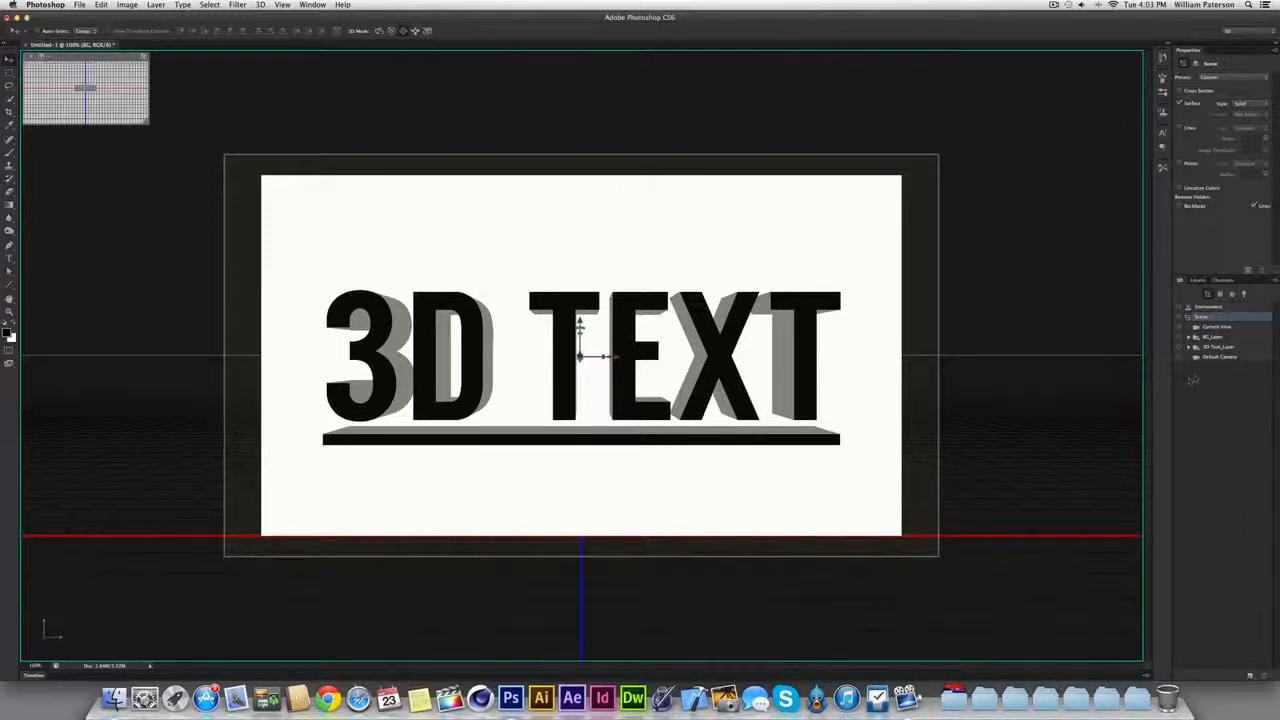
{"action": "left_click", "coordinate": [1212, 347]}
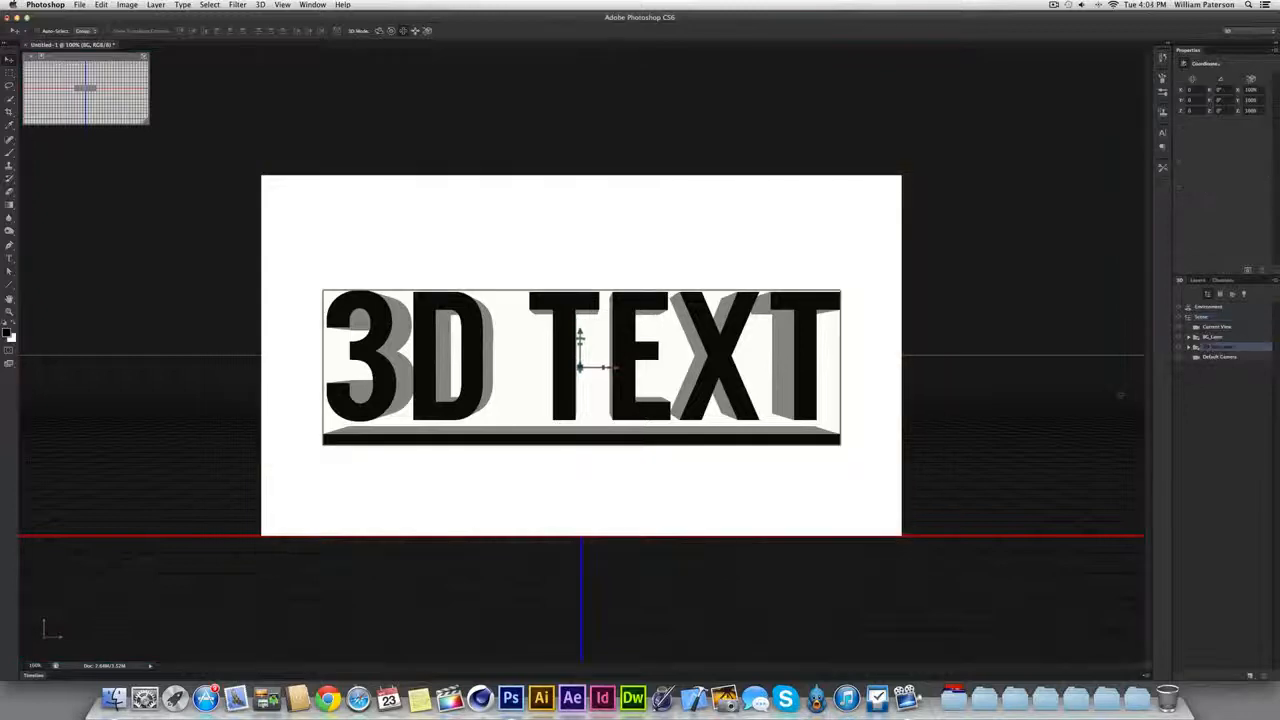
{"action": "left_click", "coordinate": [1212, 338]}
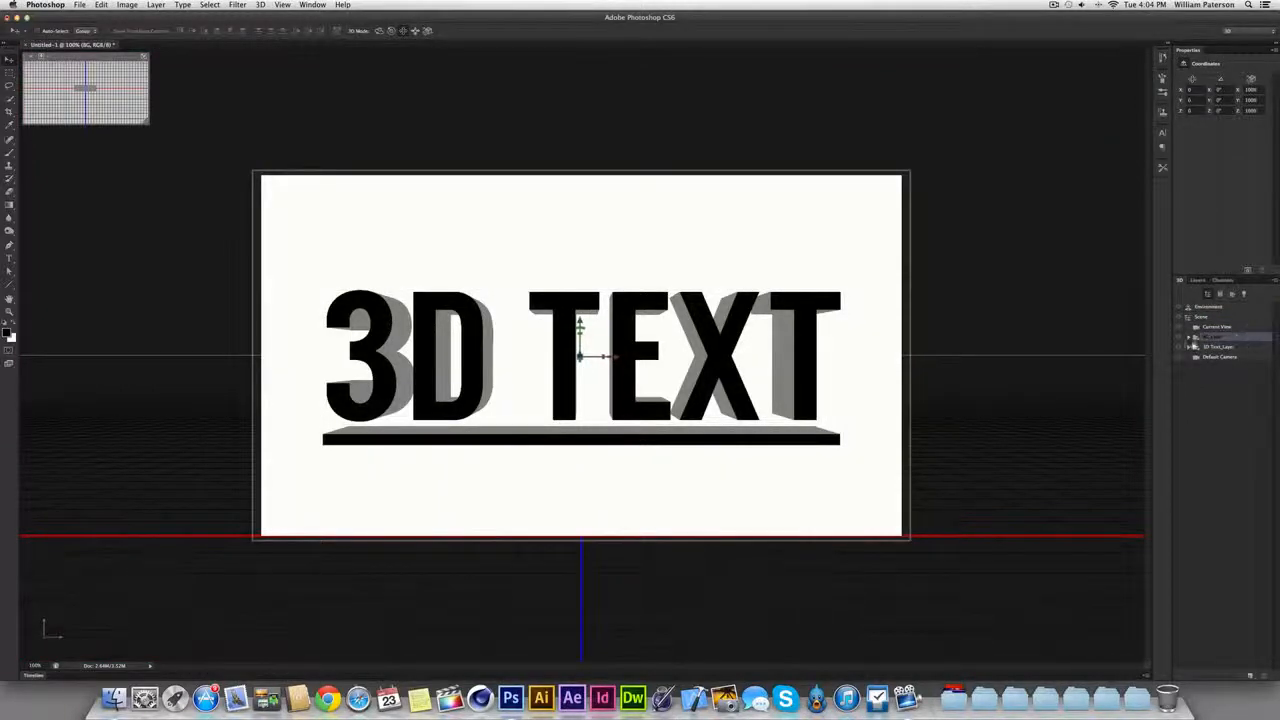
{"action": "left_click", "coordinate": [1189, 347]}
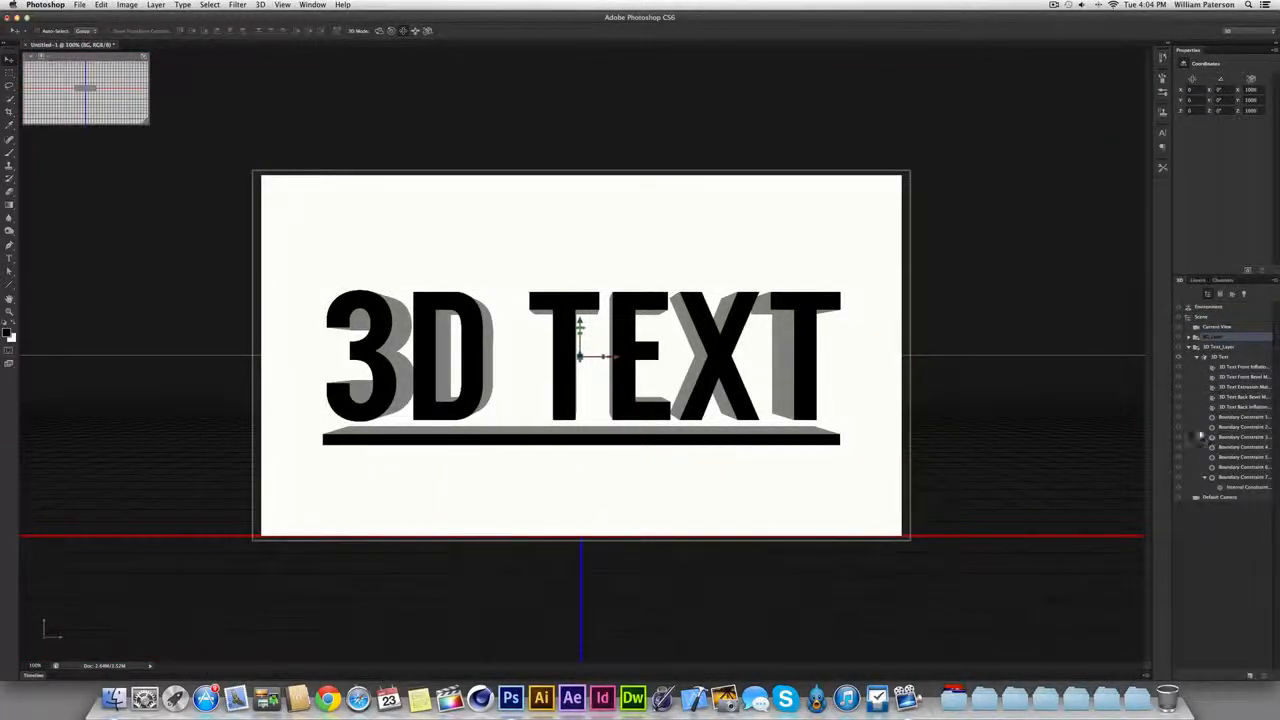
{"action": "left_click", "coordinate": [1190, 347]}
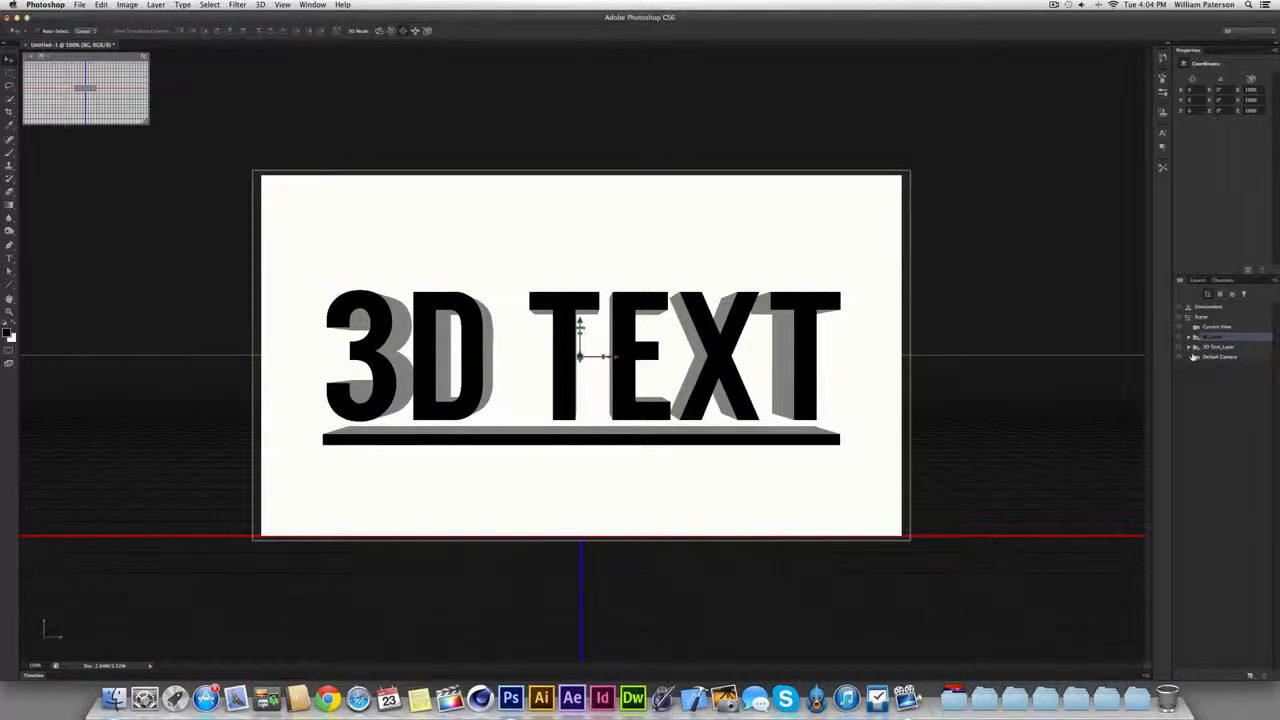
{"action": "left_click", "coordinate": [1190, 338]}
{"action": "left_click", "coordinate": [1190, 338]}
{"action": "left_click", "coordinate": [1210, 347]}
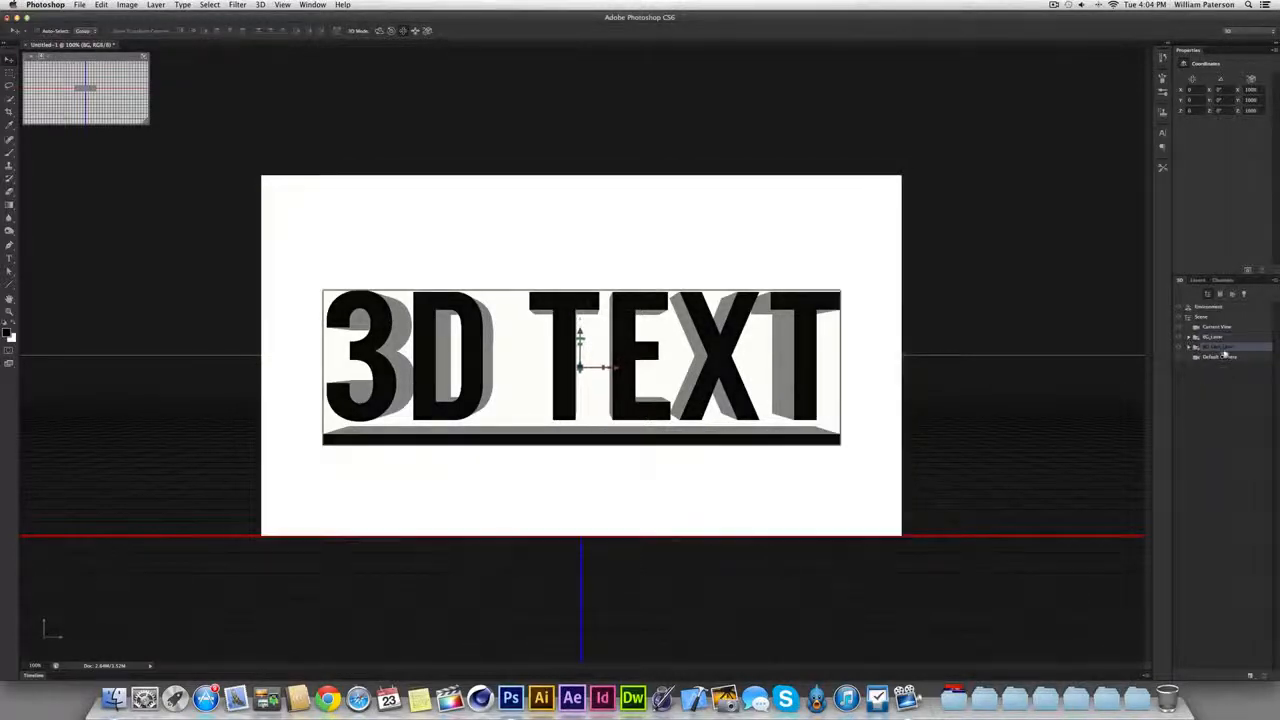
Reduce the extrusion depth of the 3D Text mesh so the letters are much shallower.
{"action": "left_click", "coordinate": [1190, 347]}
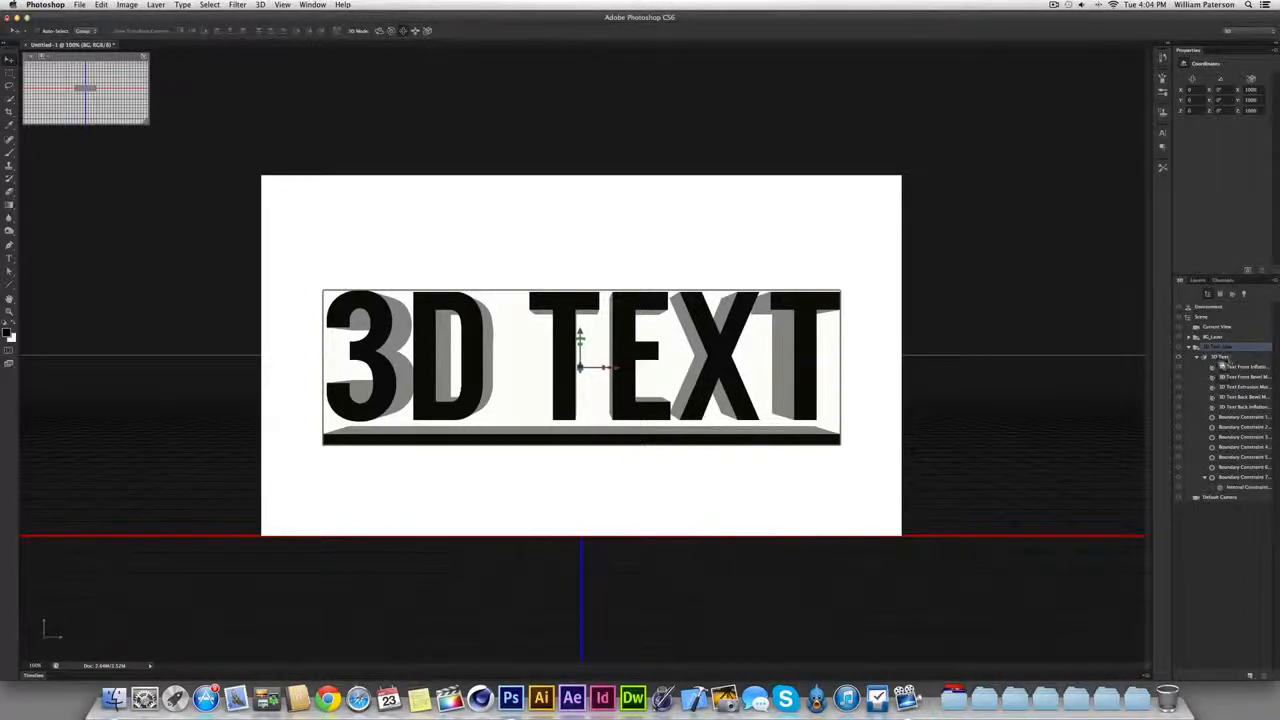
{"action": "left_click", "coordinate": [1214, 358]}
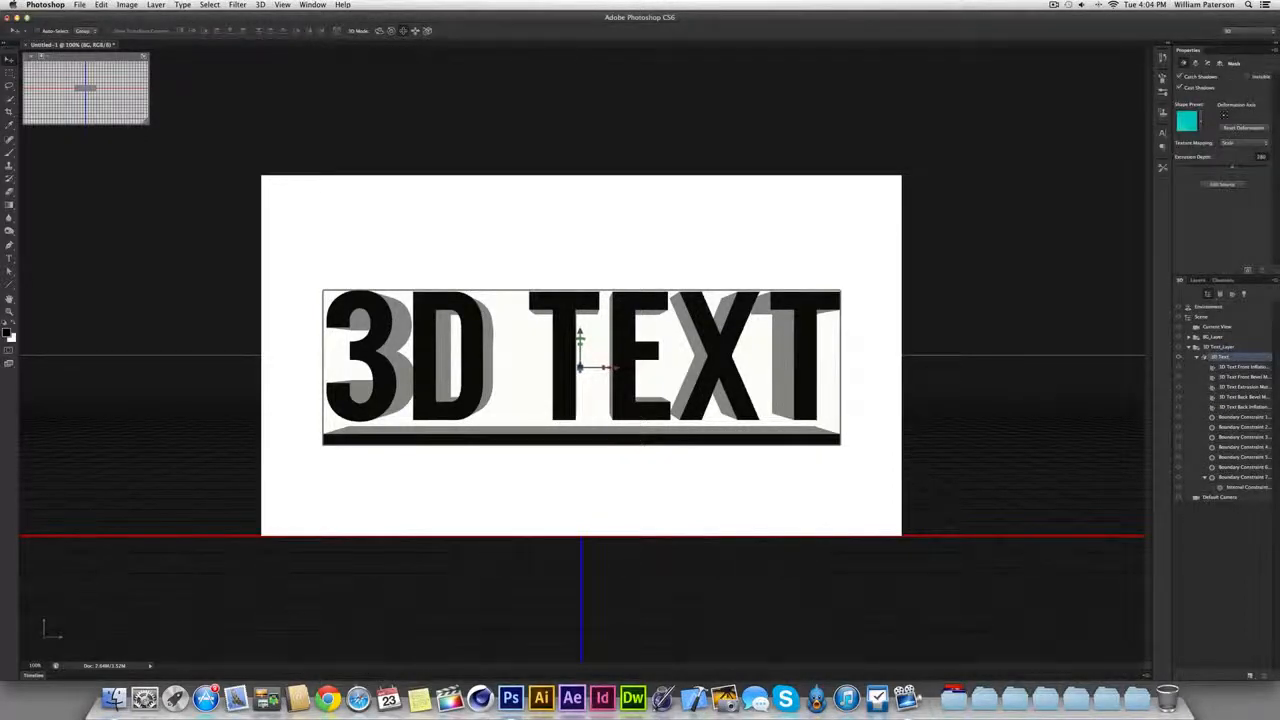
{"action": "left_click_drag", "start_coordinate": [1232, 167], "coordinate": [1224, 167]}
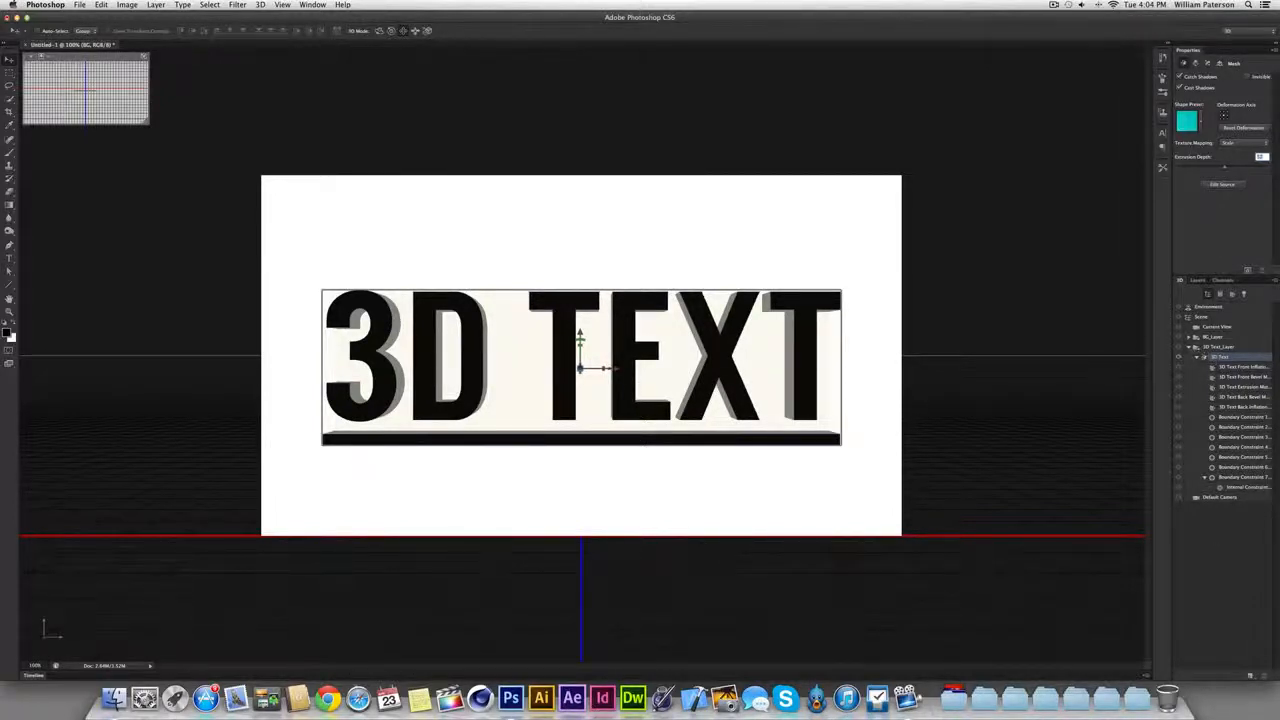
In the Left camera view, align the left edges of BG_Layer and 3D Text_Layer so the text sits against the background.
{"action": "left_click", "coordinate": [46, 633]}
{"action": "left_click", "coordinate": [116, 588]}
{"action": "left_click", "coordinate": [46, 630]}
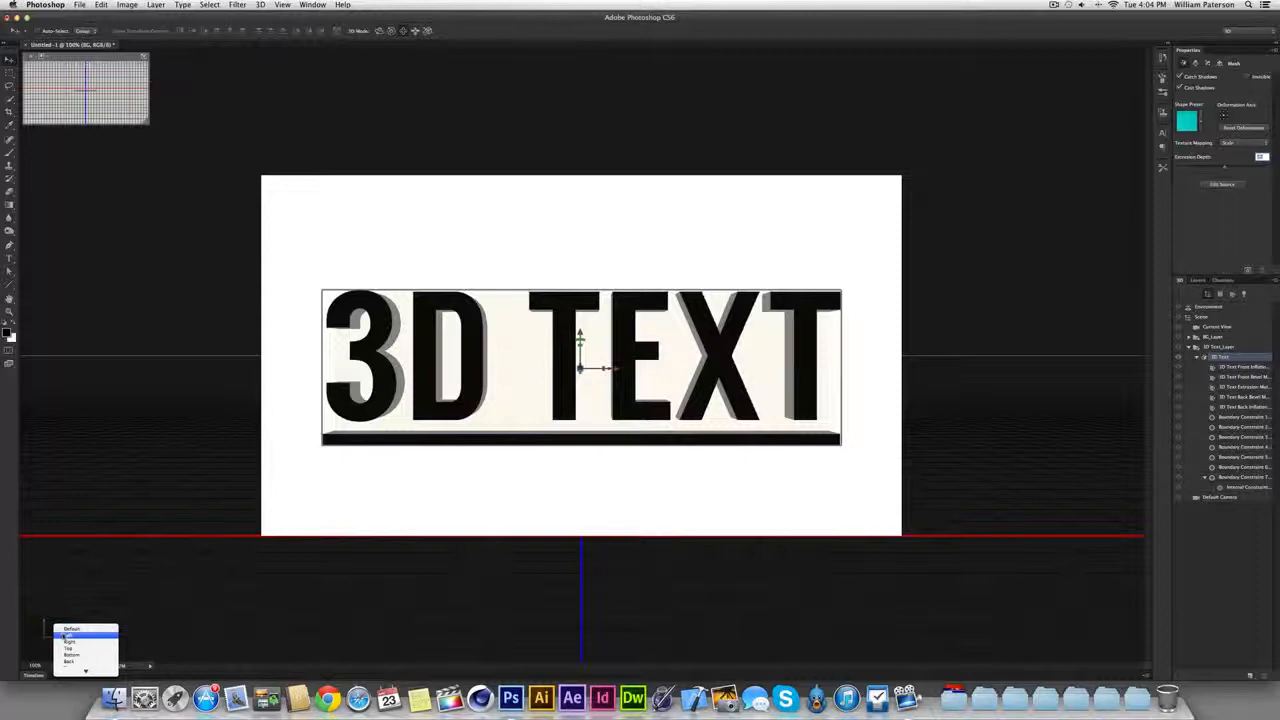
{"action": "left_click", "coordinate": [68, 635]}
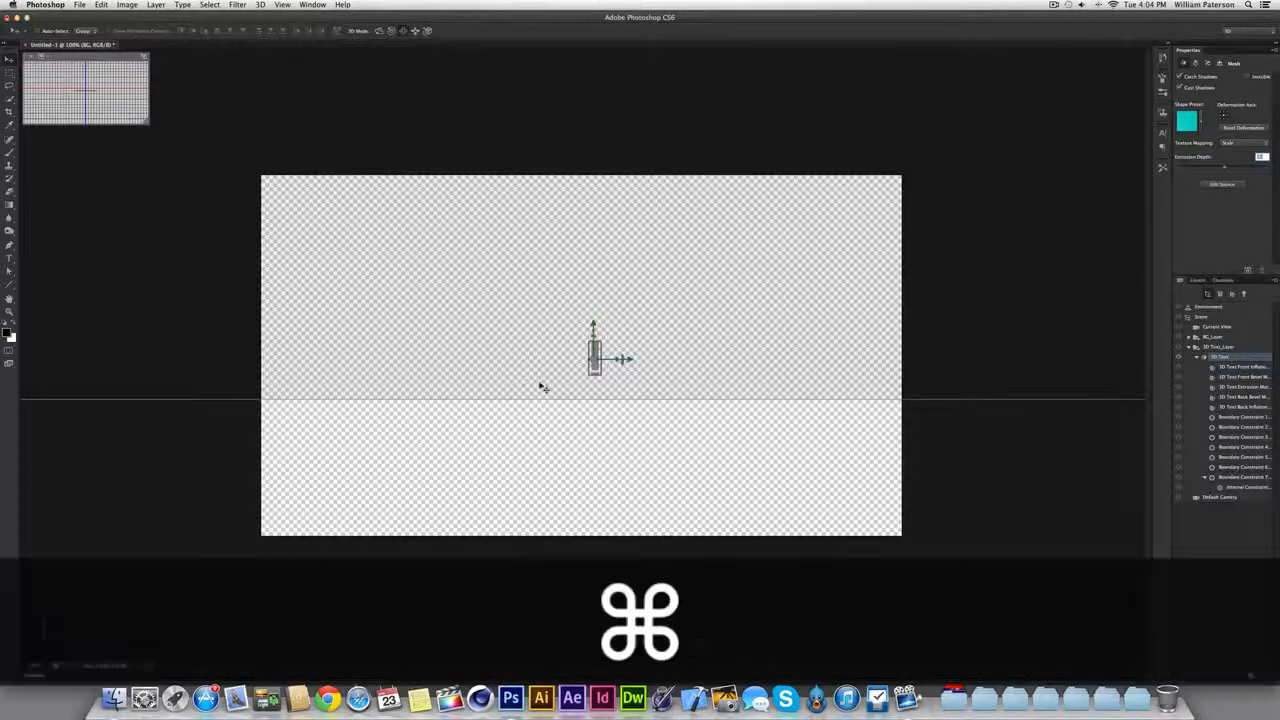
{"action": "key", "text": "super+equal"}
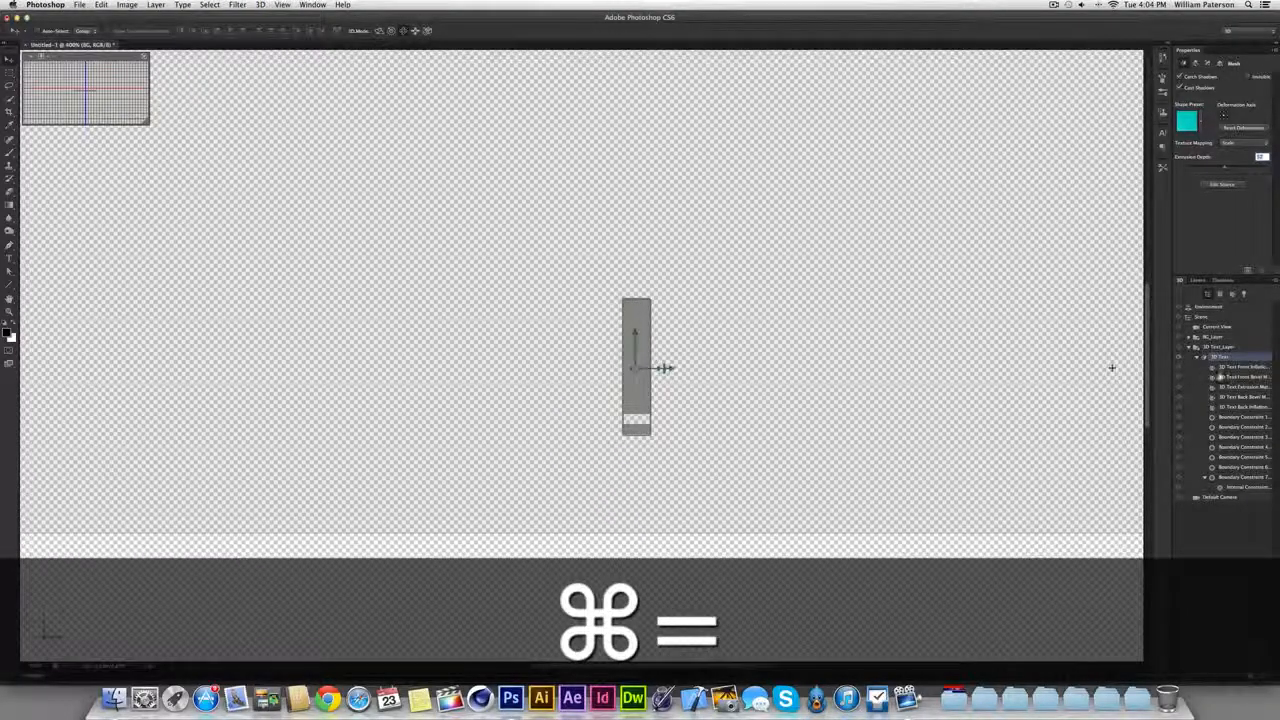
{"action": "left_click", "coordinate": [1209, 348]}
{"action": "left_click", "coordinate": [1215, 357]}
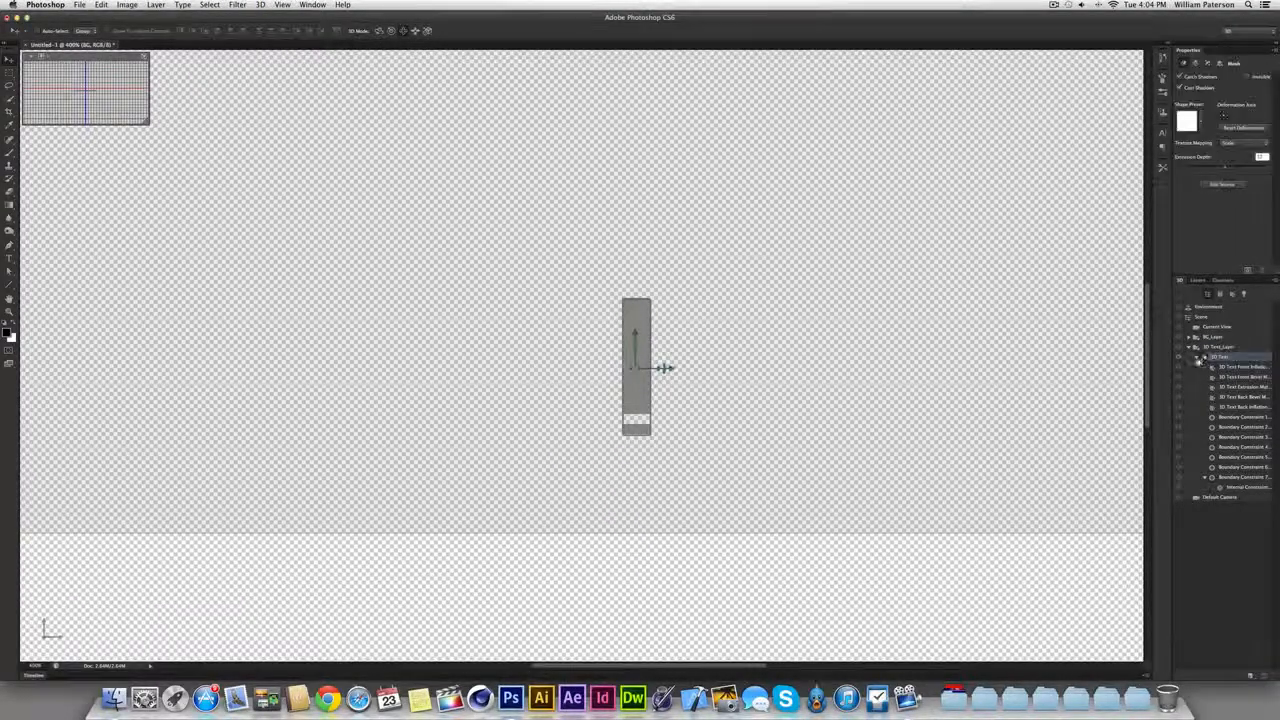
{"action": "left_click", "coordinate": [1212, 349]}
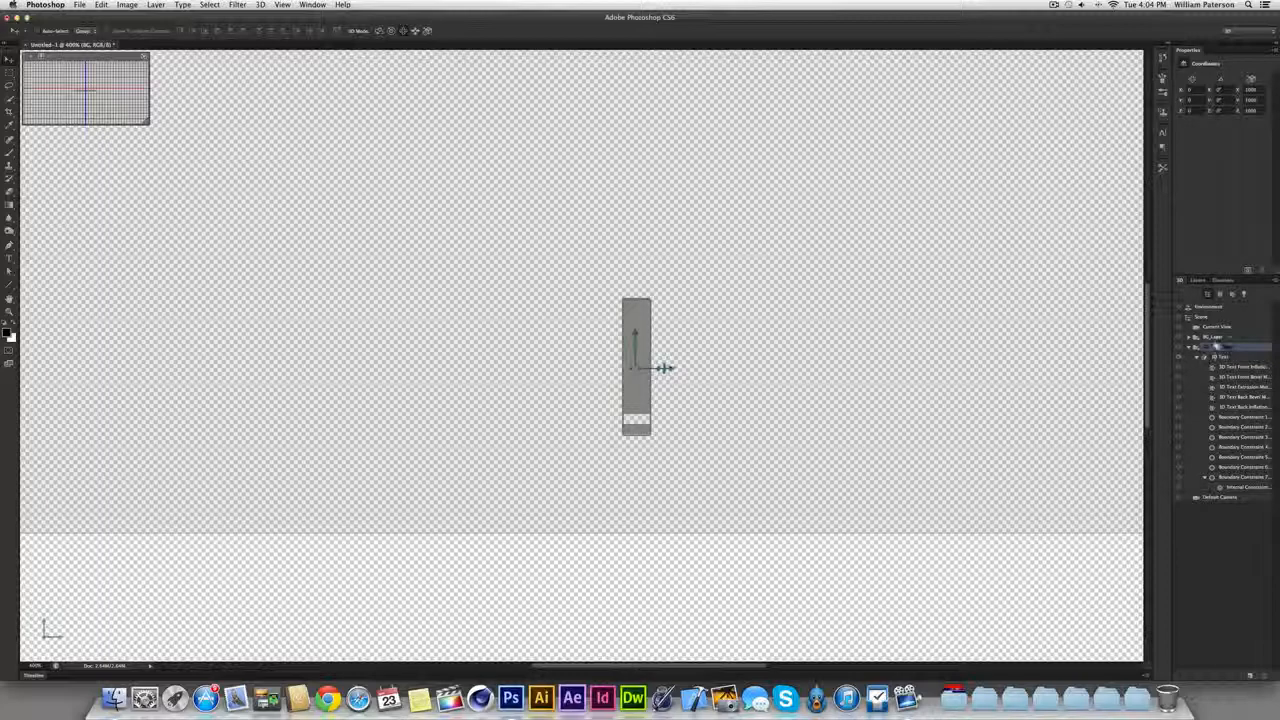
{"action": "left_click", "coordinate": [1189, 348]}
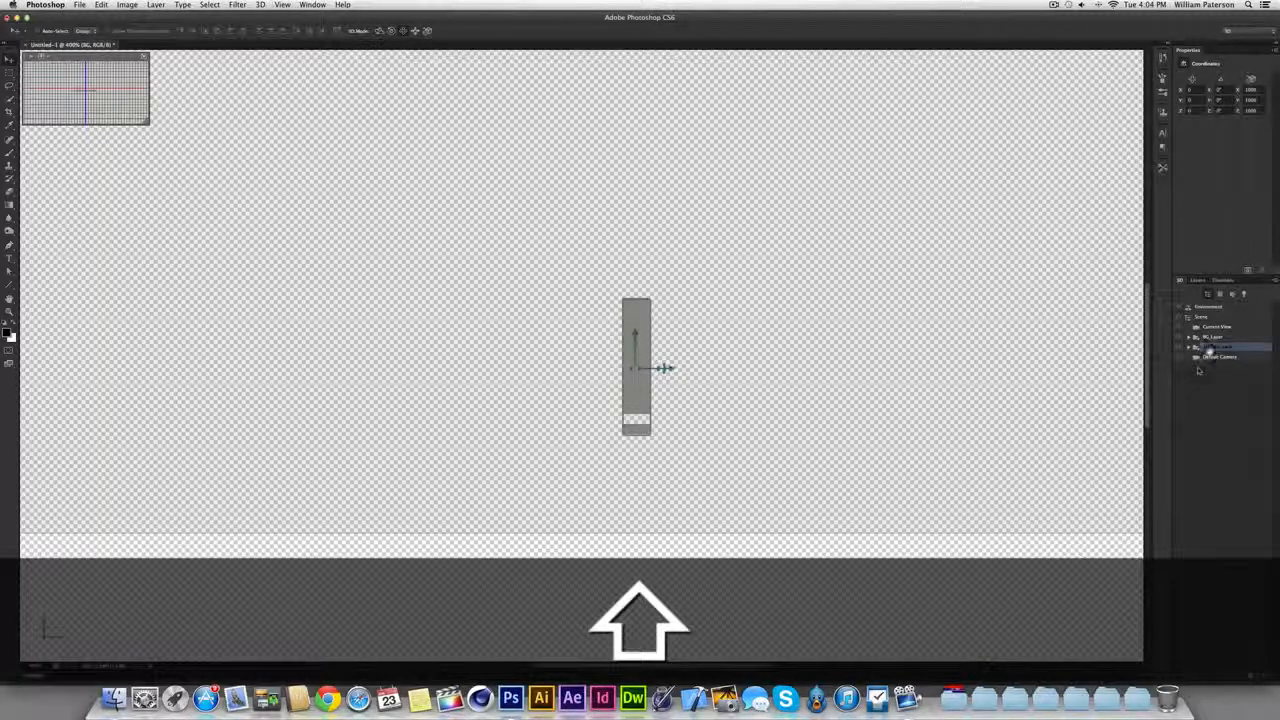
{"action": "left_click", "coordinate": [1214, 338], "text": "shift"}
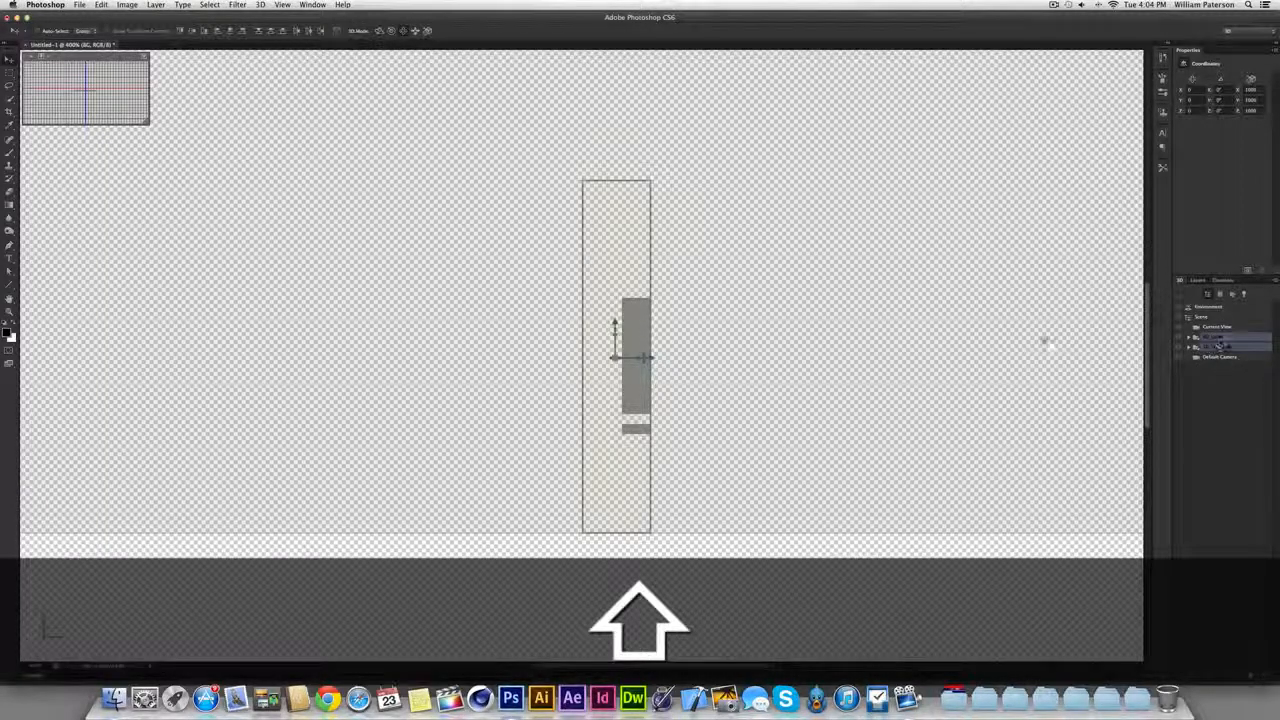
{"action": "left_click", "coordinate": [218, 31]}
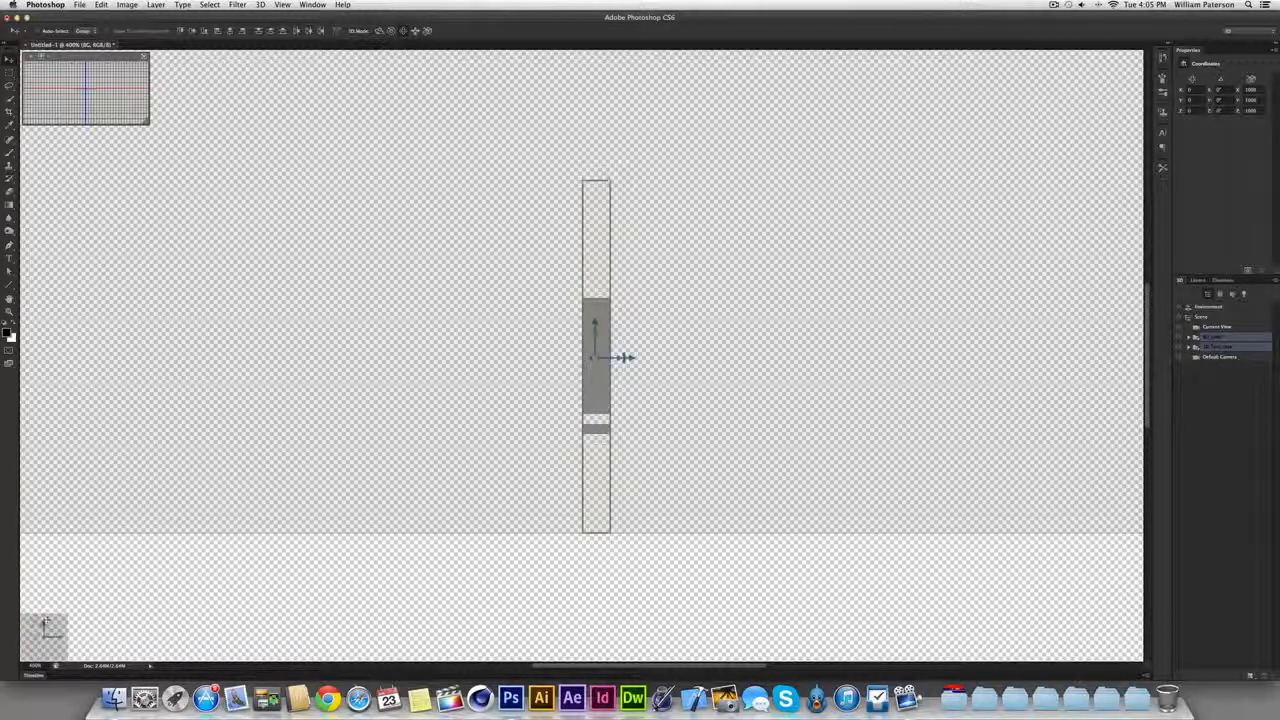
Return the camera to the Default view and show the whole canvas at 100%.
{"action": "left_click", "coordinate": [47, 634]}
{"action": "left_click", "coordinate": [58, 635]}
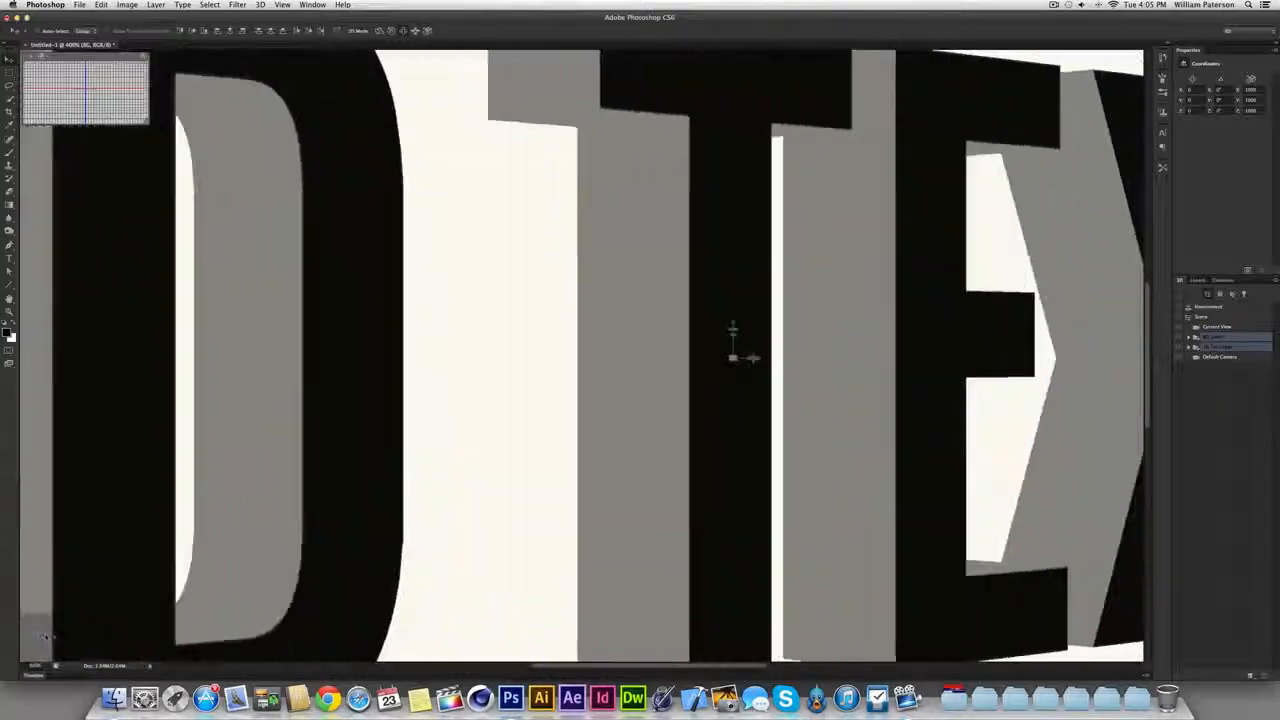
{"action": "key", "text": "super+0"}
{"action": "key", "text": "super+minus"}
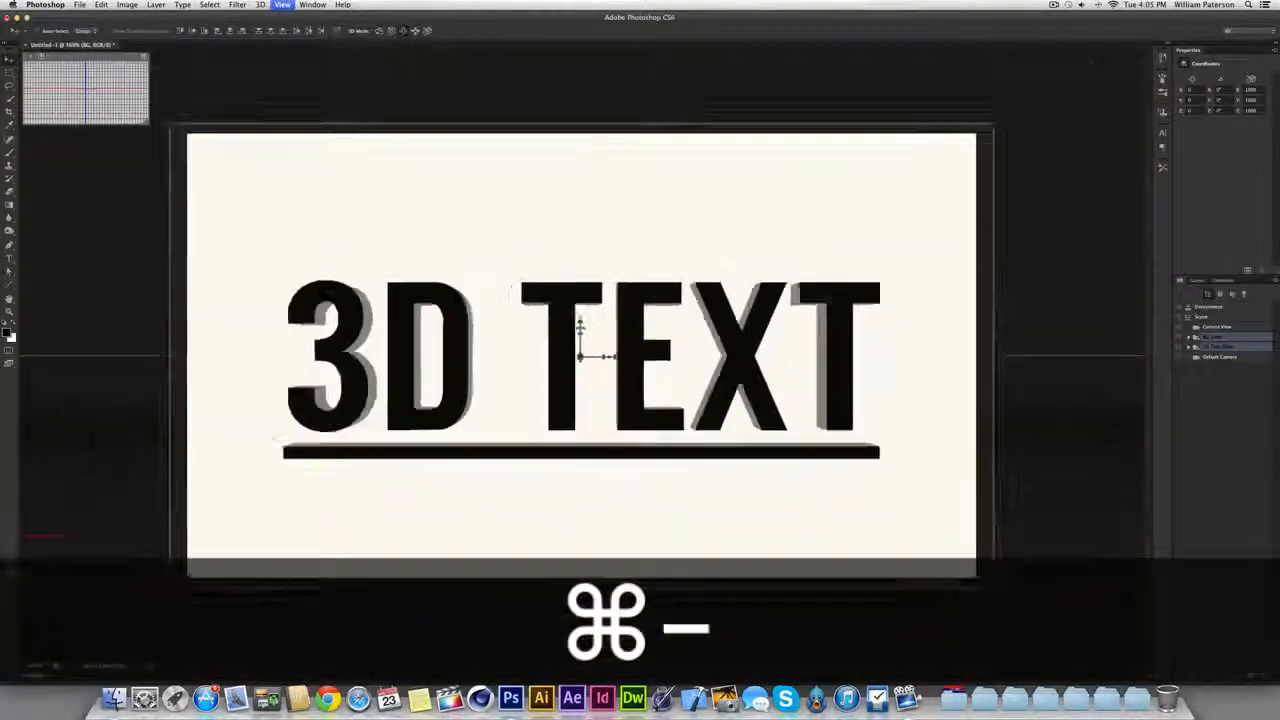
{"action": "key", "text": "super+1"}
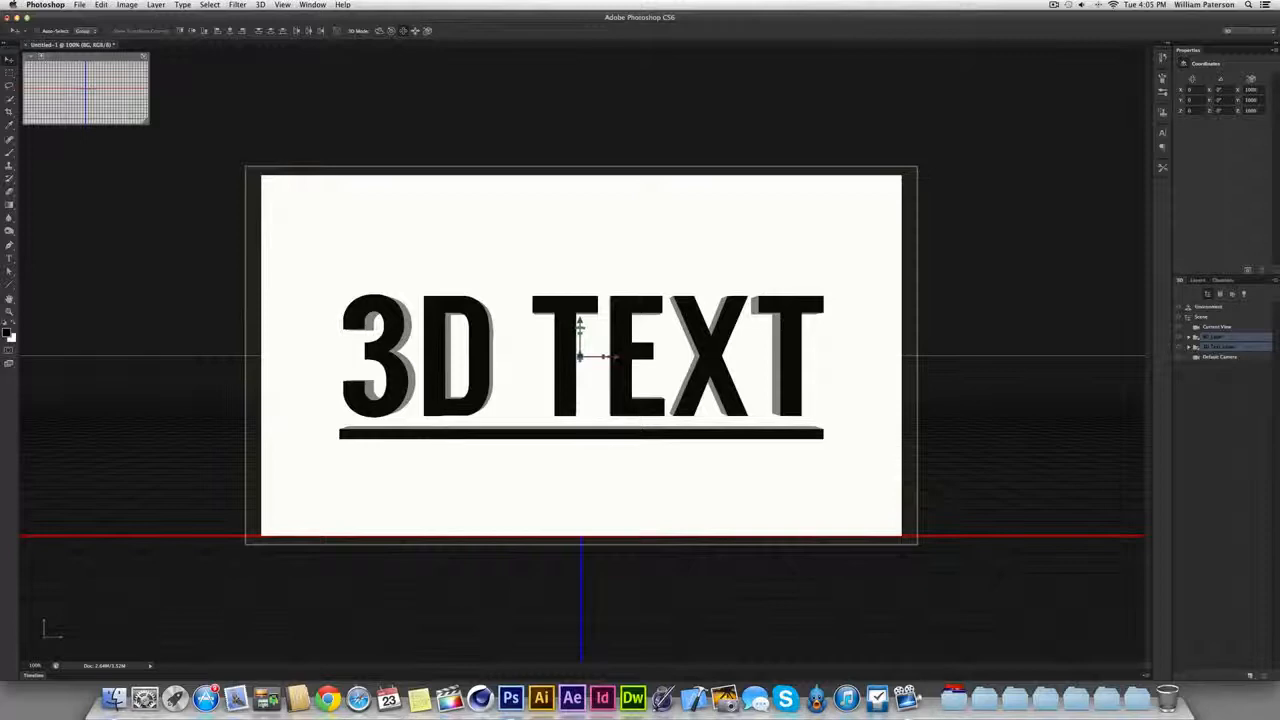
Try a test render of the aligned 3D text and background, and stop it early.
{"action": "left_click", "coordinate": [1248, 271]}
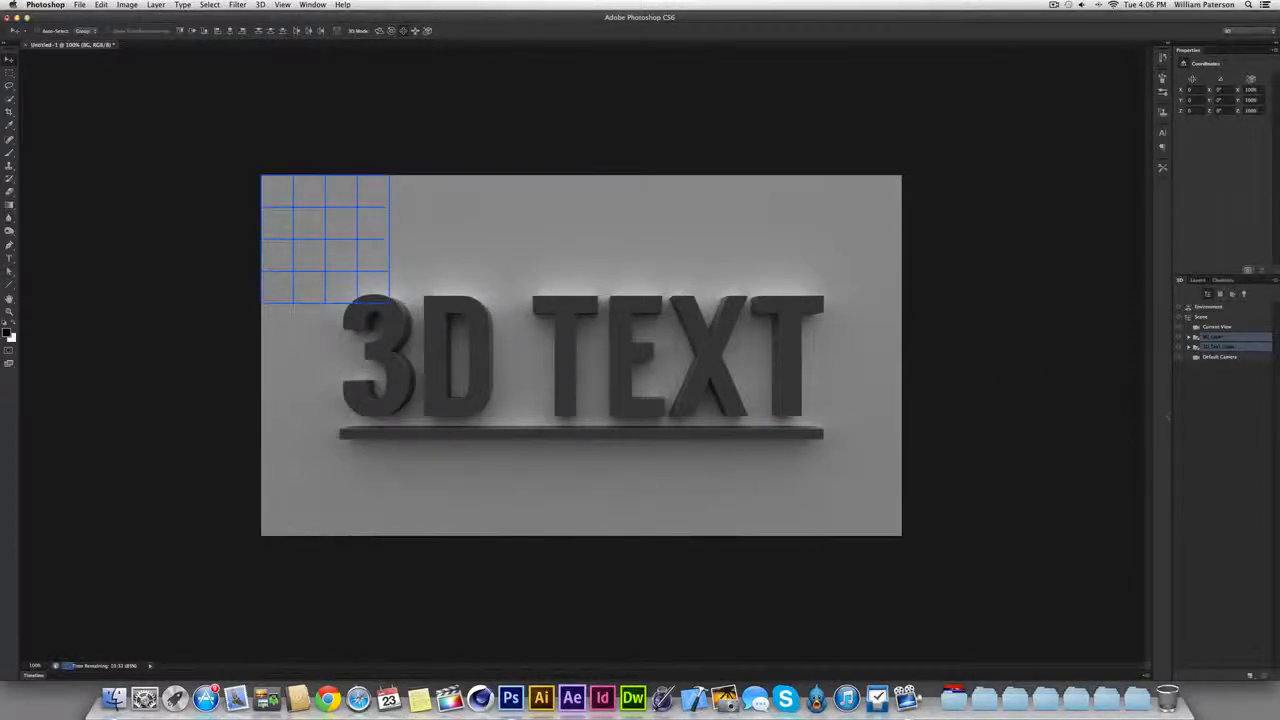
{"action": "key", "text": "Escape"}
{"action": "left_click", "coordinate": [1237, 358]}
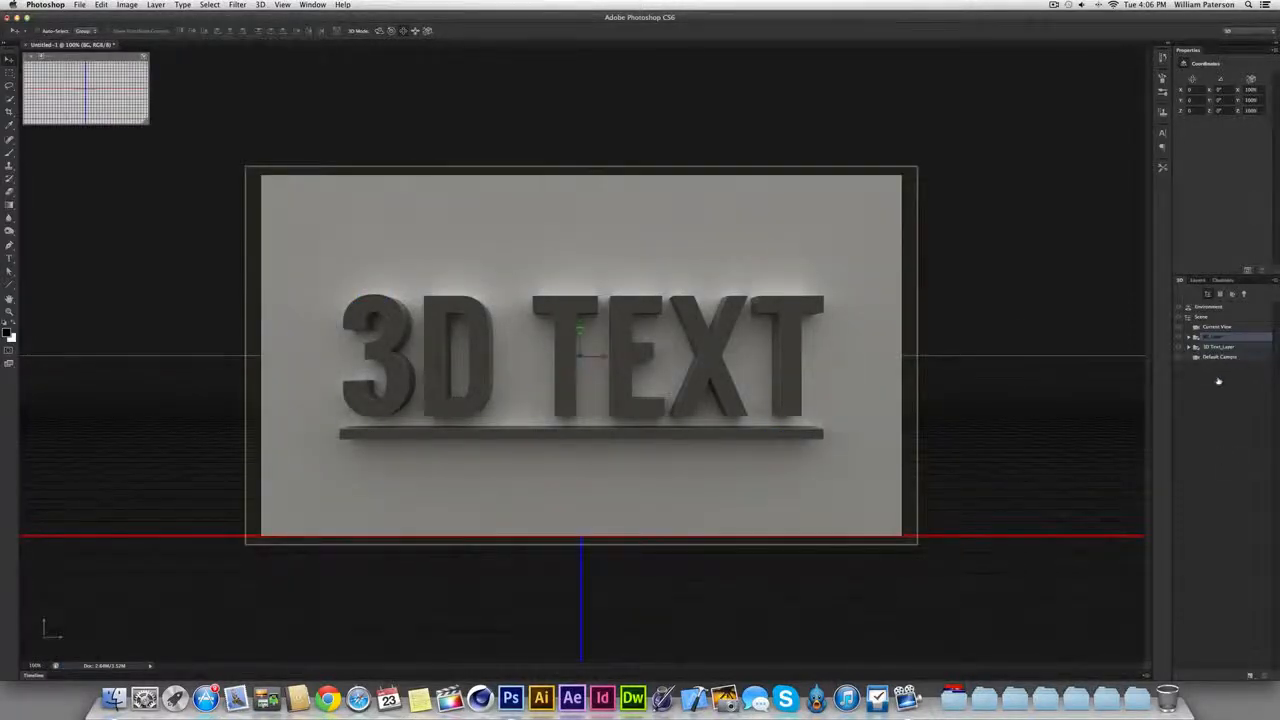
Render the 3D scene from the current camera view.
{"action": "key", "text": "super"}
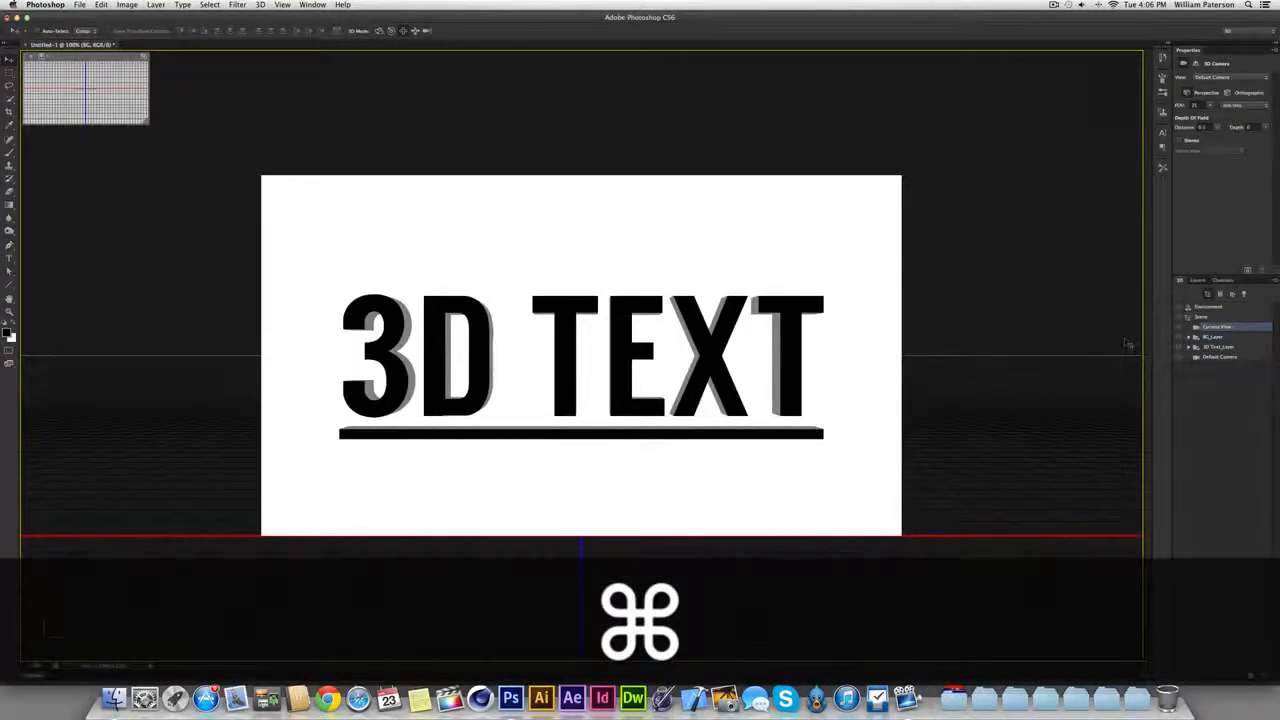
{"action": "key", "text": "alt"}
{"action": "key", "text": "shift"}
{"action": "key", "text": "super+alt+shift+r"}
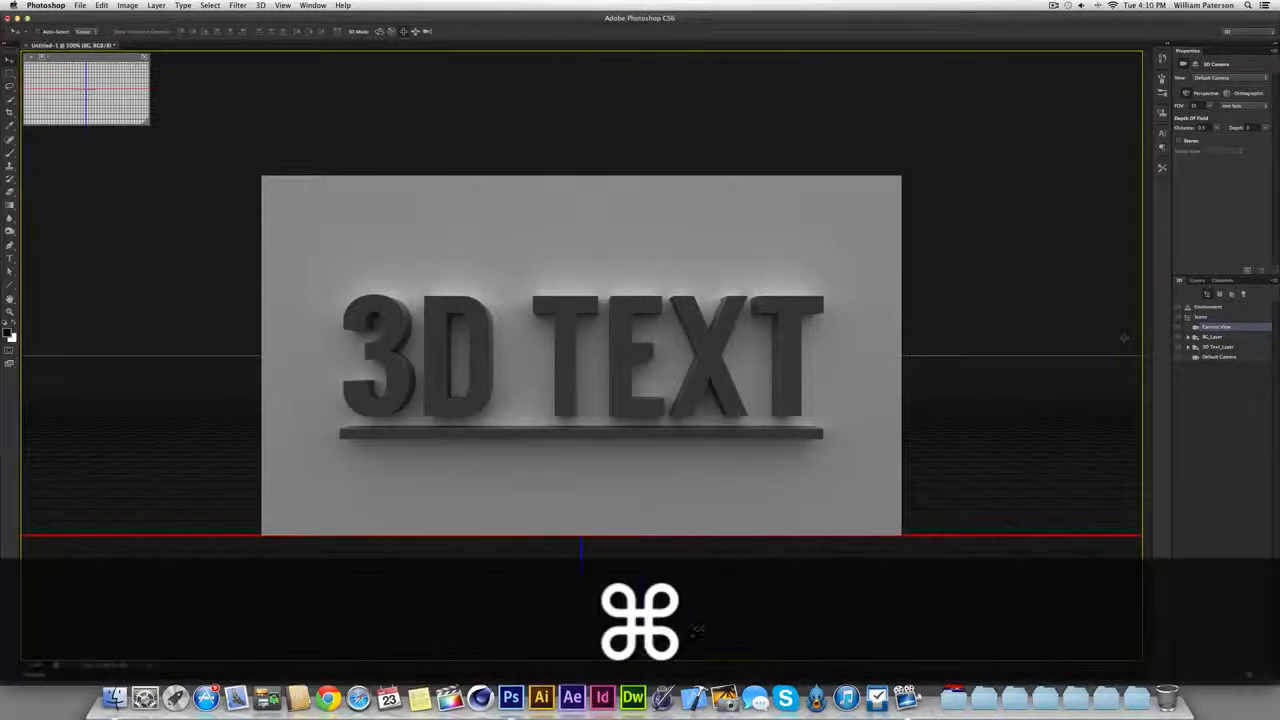
Start saving the document under a new name, choosing the Youtube Thumbnails folder inside Documents > Misc as the destination.
{"action": "key", "text": "super+shift+s"}
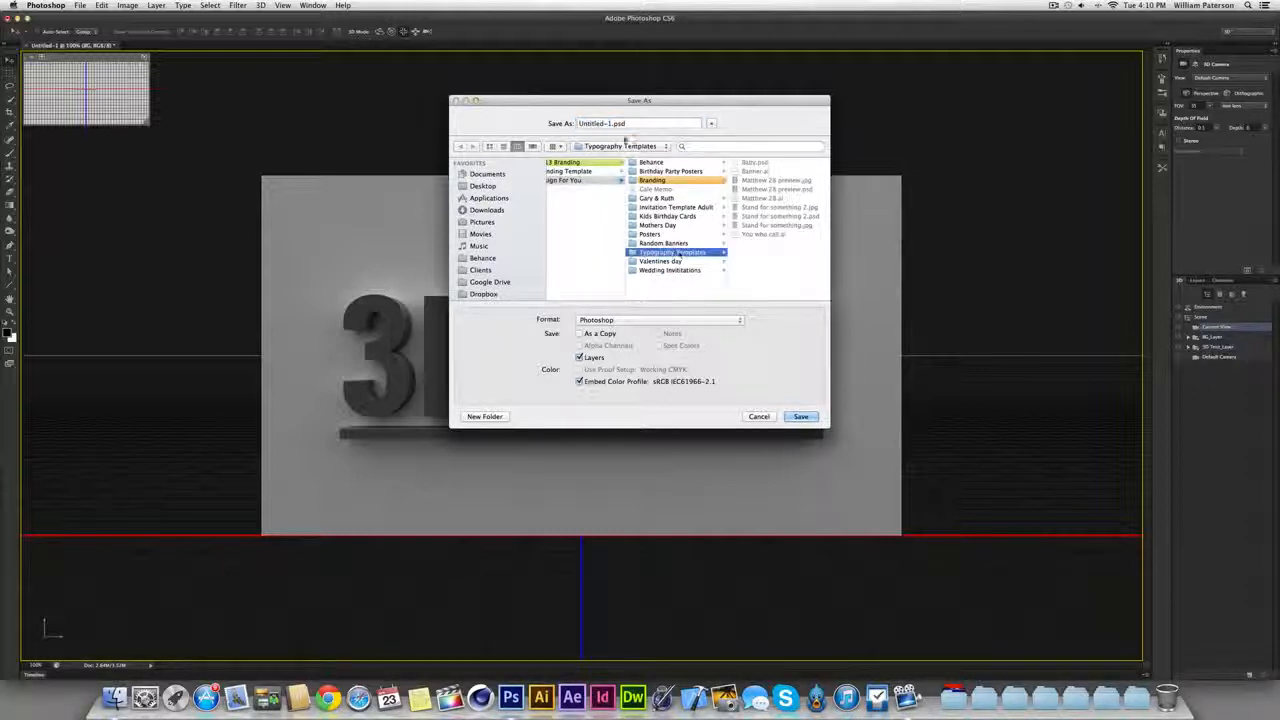
{"action": "left_click", "coordinate": [576, 206]}
{"action": "left_click", "coordinate": [576, 200]}
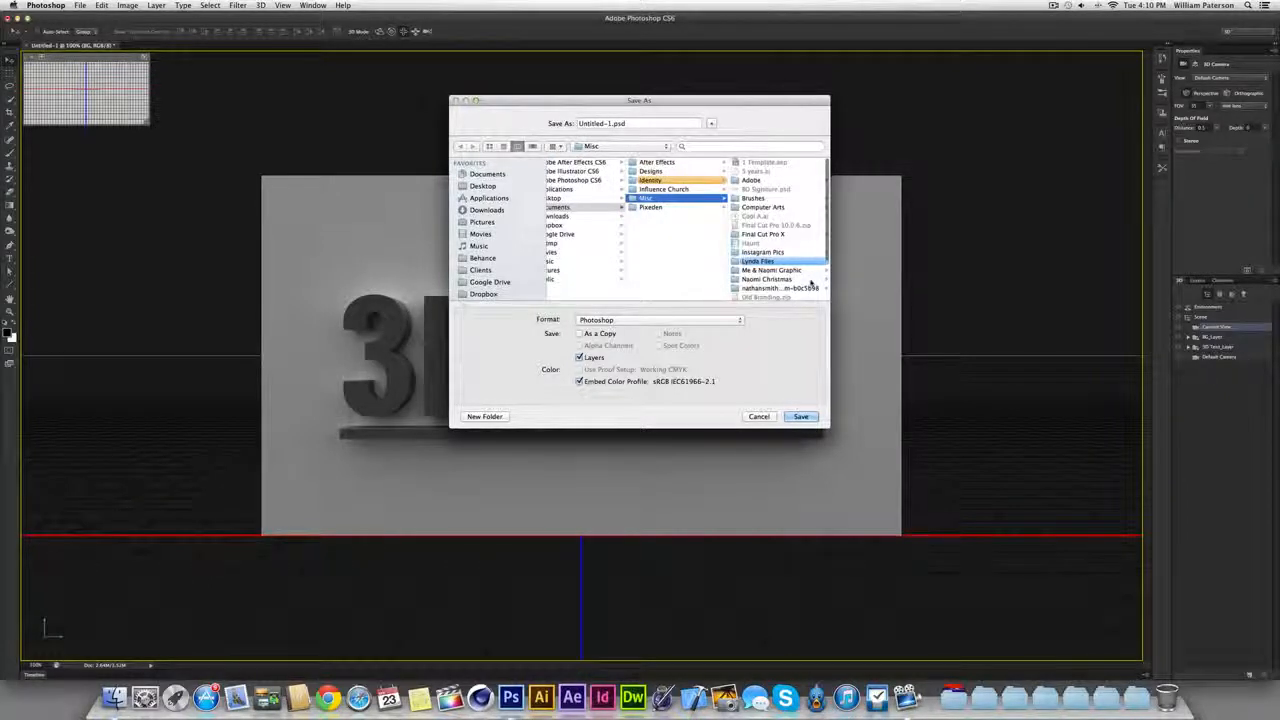
{"action": "scroll", "coordinate": [793, 288], "scroll_direction": "down", "scroll_amount": 5}
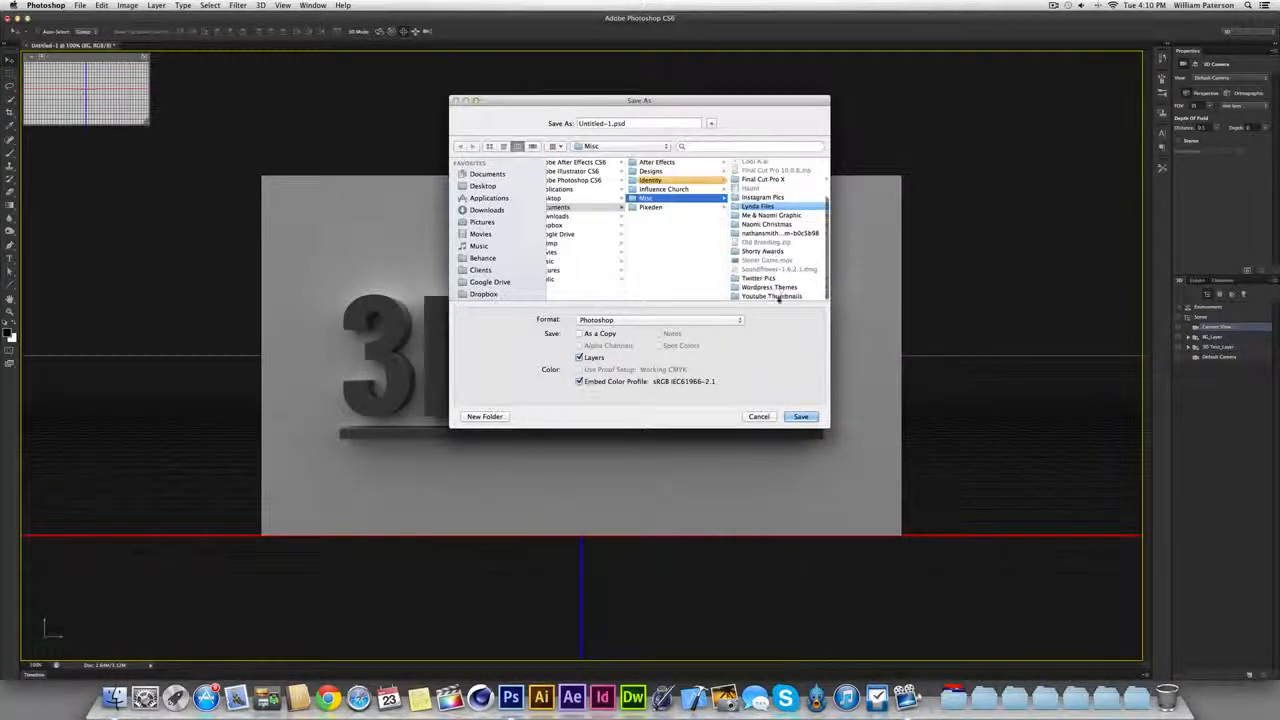
{"action": "left_click", "coordinate": [772, 296]}
Name the file 3D Text.
{"action": "left_click", "coordinate": [607, 123]}
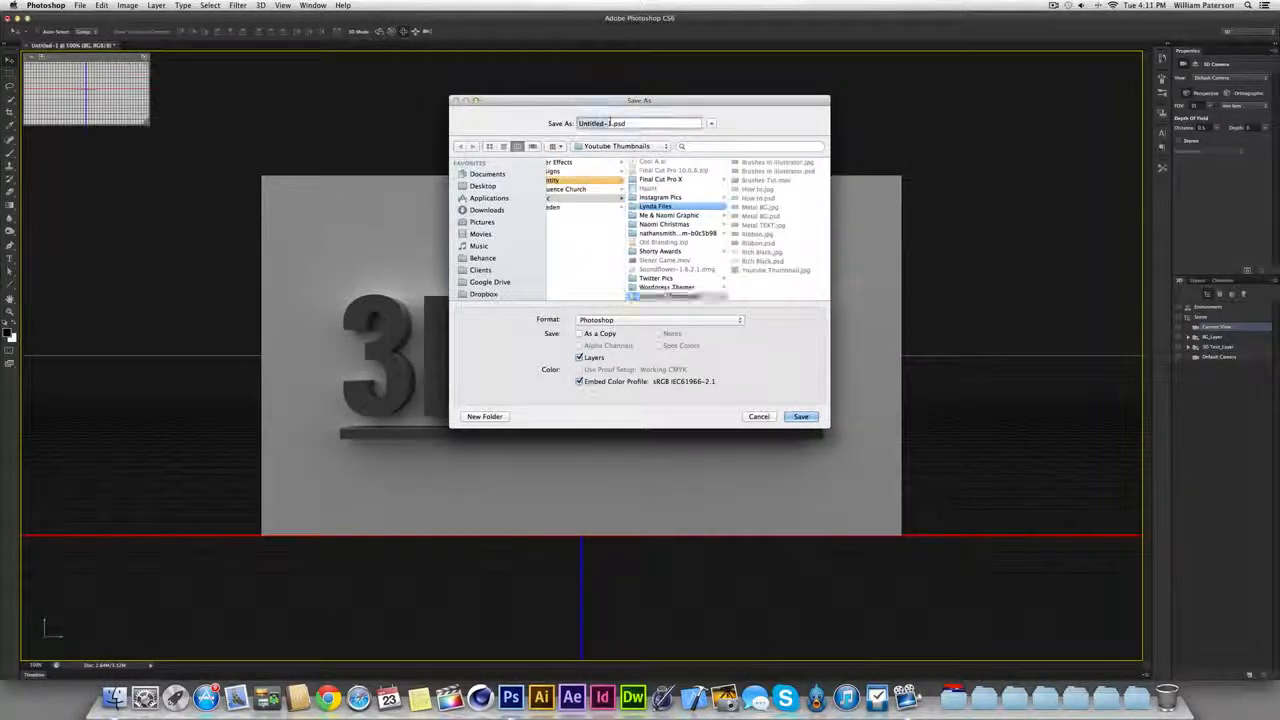
{"action": "left_click_drag", "start_coordinate": [613, 123], "coordinate": [566, 123]}
{"action": "type", "text": "3D Text"}
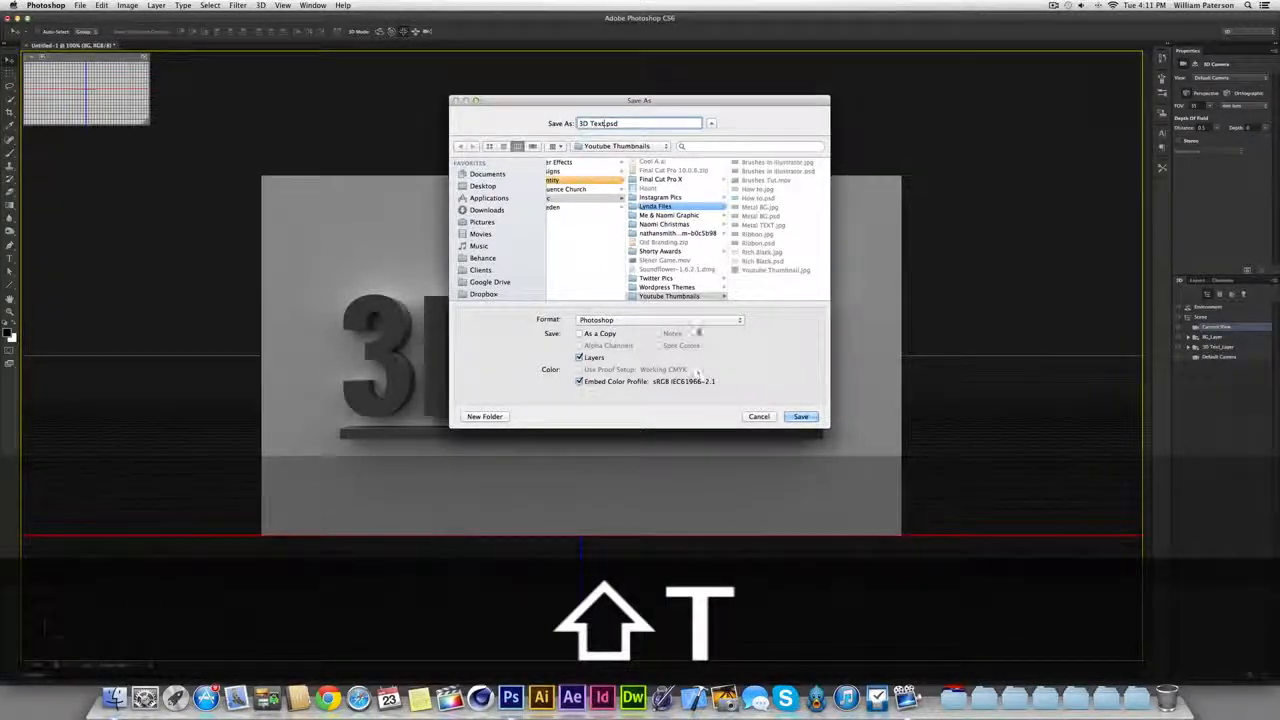
Choose the JPEG format and save the image with Maximum quality and the Baseline Optimized option.
{"action": "left_click", "coordinate": [740, 319]}
{"action": "left_click", "coordinate": [735, 375]}
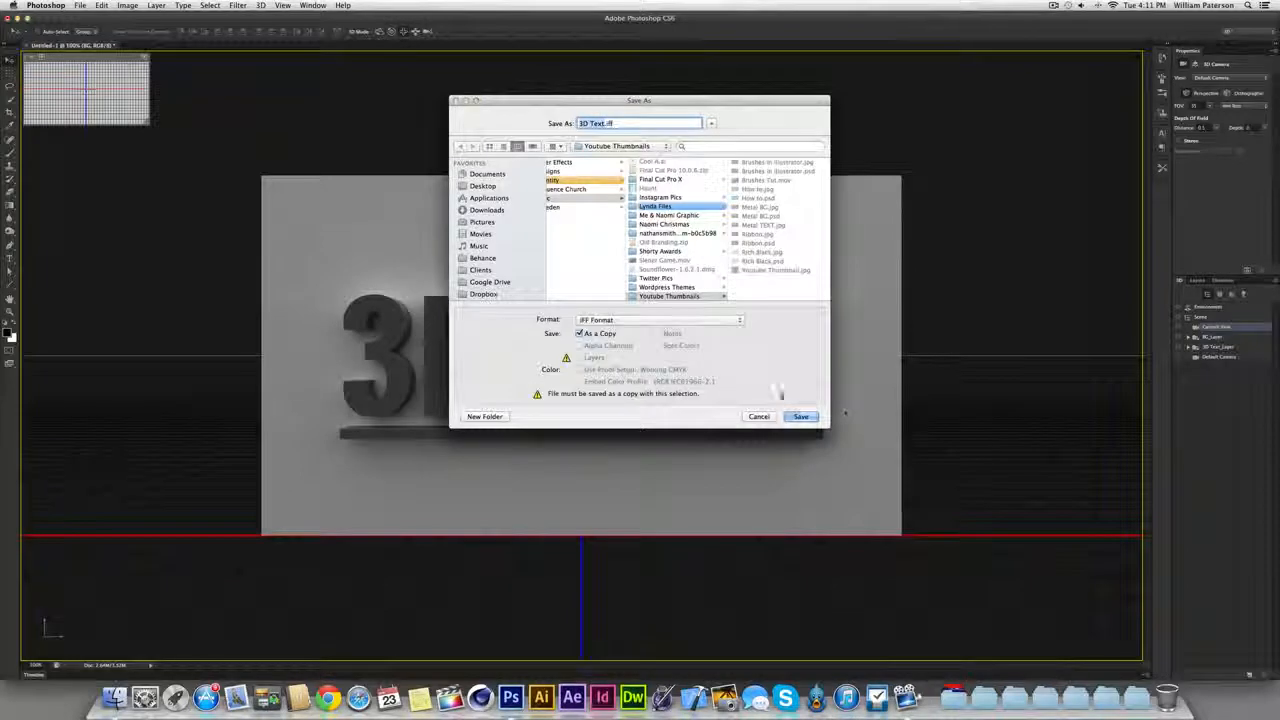
{"action": "left_click", "coordinate": [720, 320]}
{"action": "left_click", "coordinate": [719, 330]}
{"action": "key", "text": "Return"}
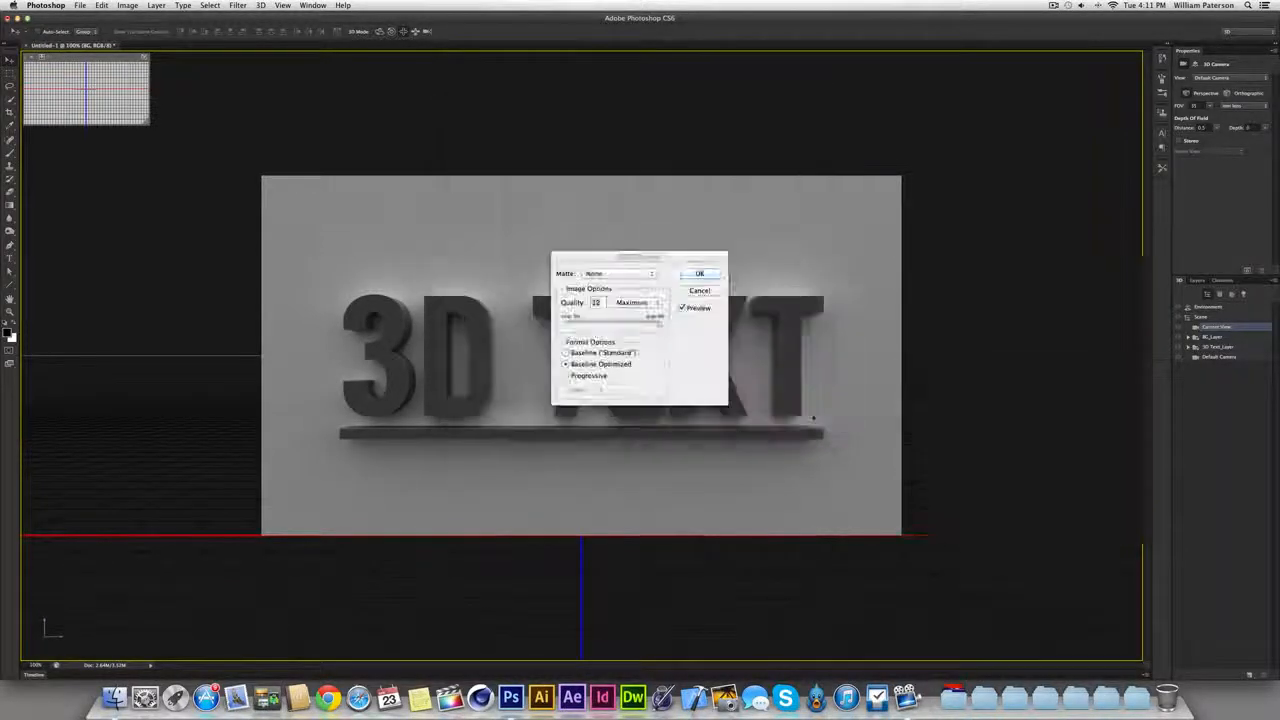
{"action": "left_click", "coordinate": [697, 276]}
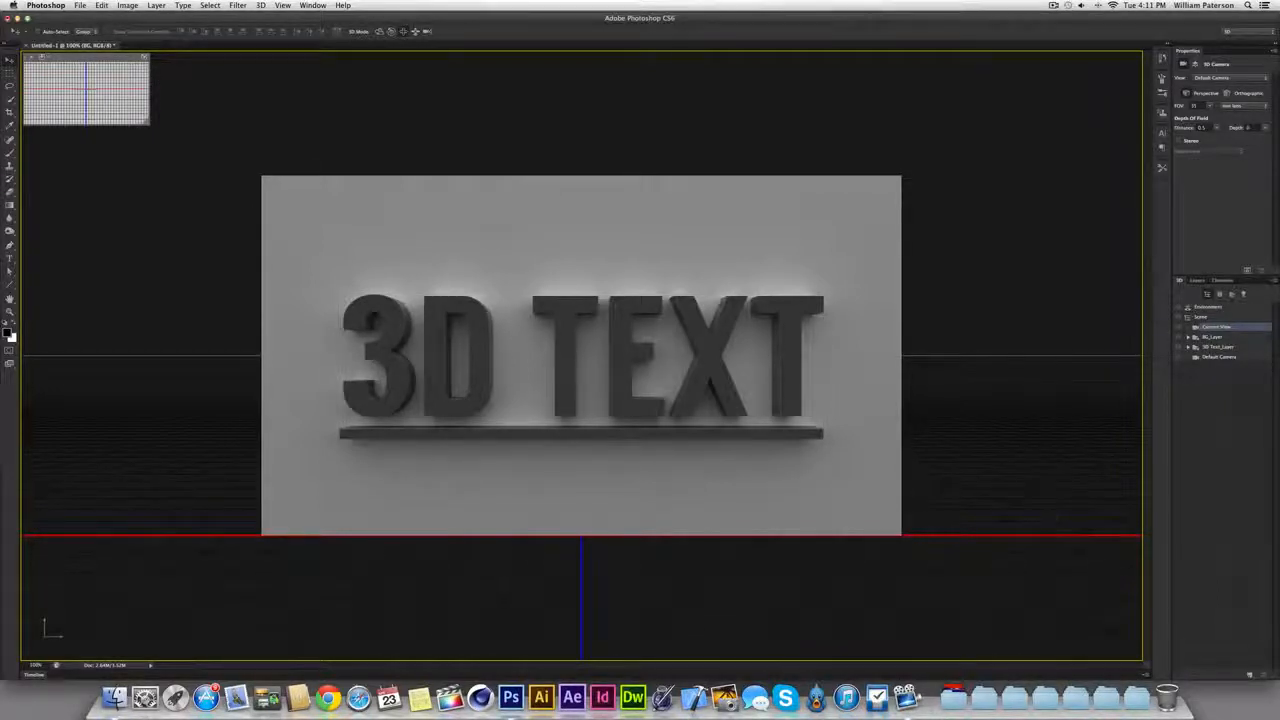
Switch to Finder and preview the saved 3D Text.jpg in Quick Look.
{"action": "left_click", "coordinate": [115, 698]}
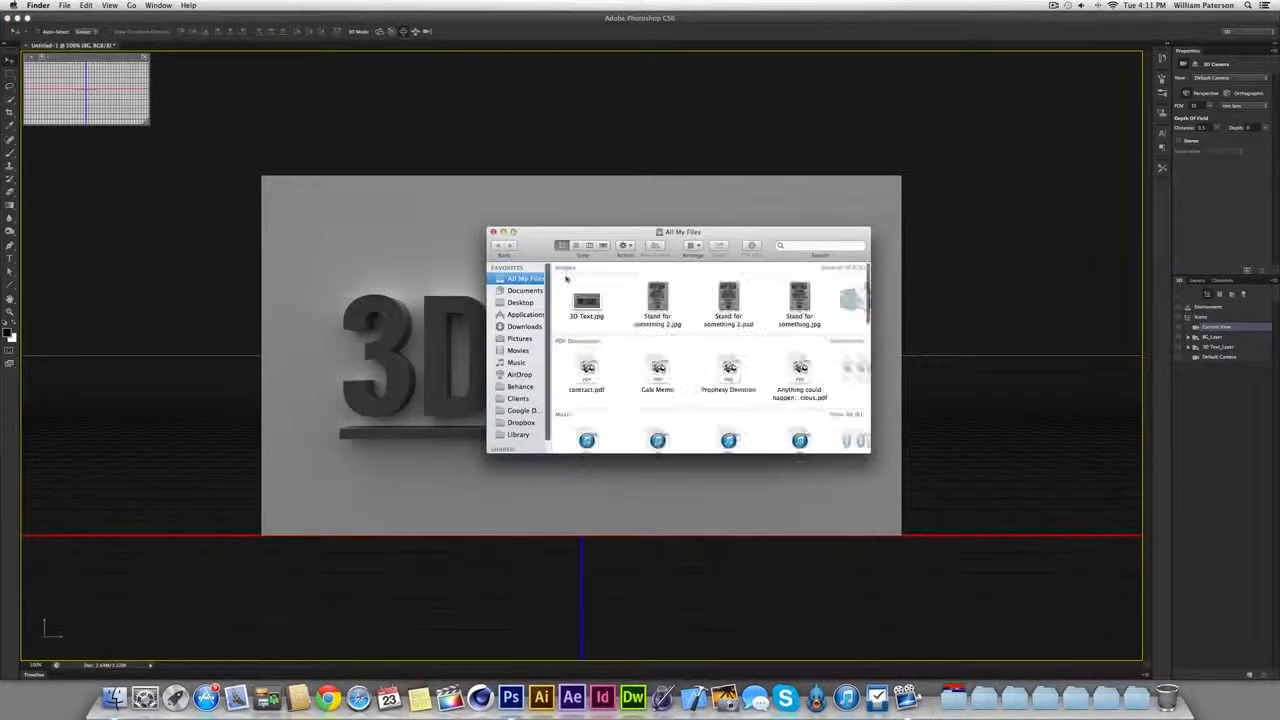
{"action": "left_click", "coordinate": [587, 300]}
{"action": "key", "text": "space"}
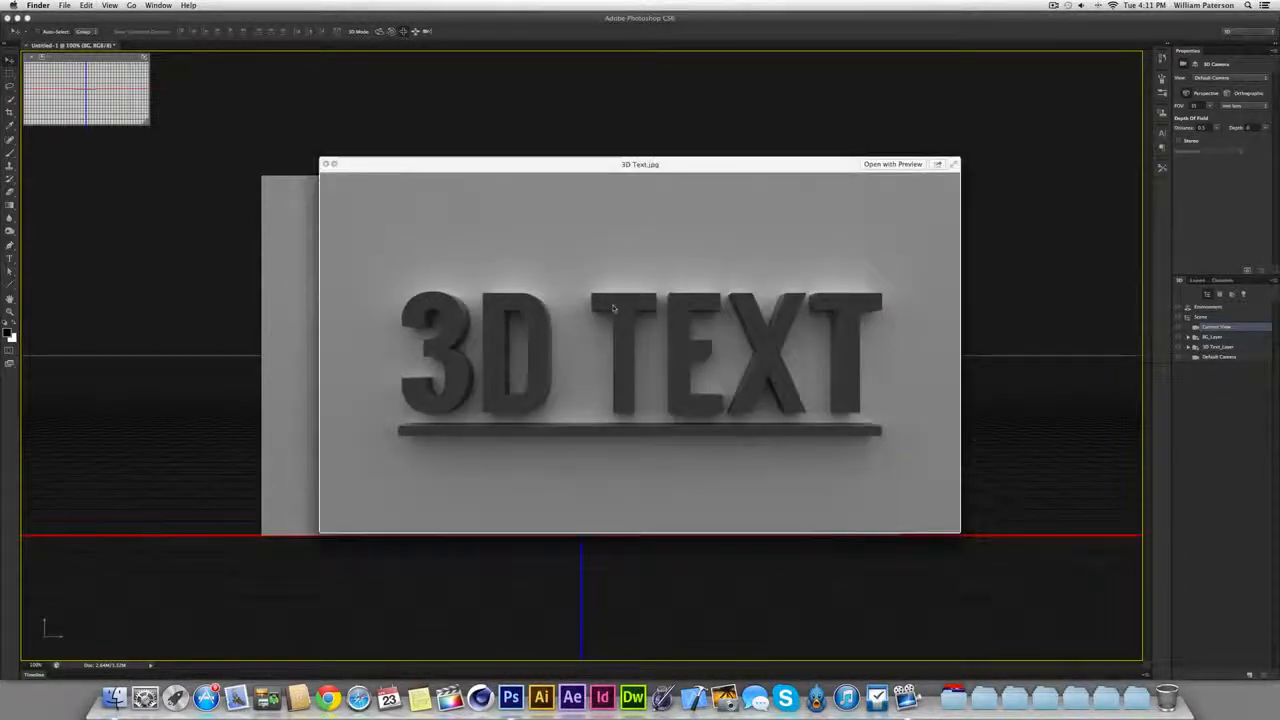